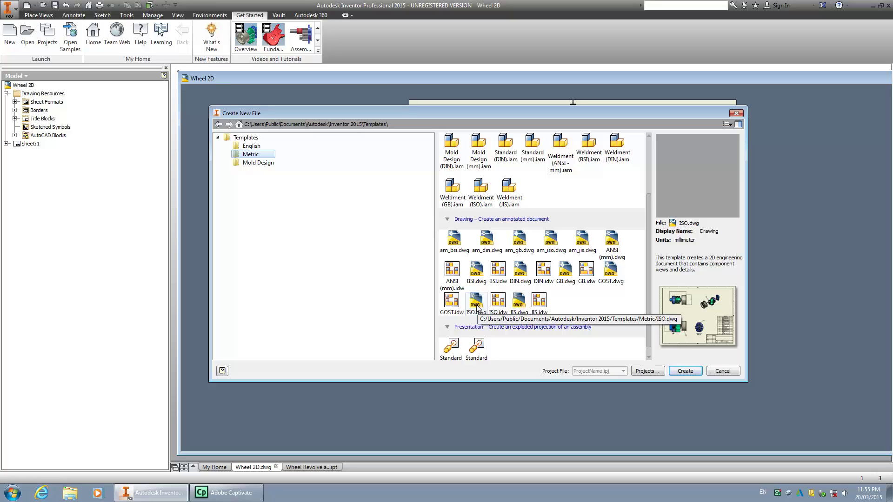
Create a metric drawing from the ISO.dwg template and open the definition of its ISO title block for editing.
click(477, 307)
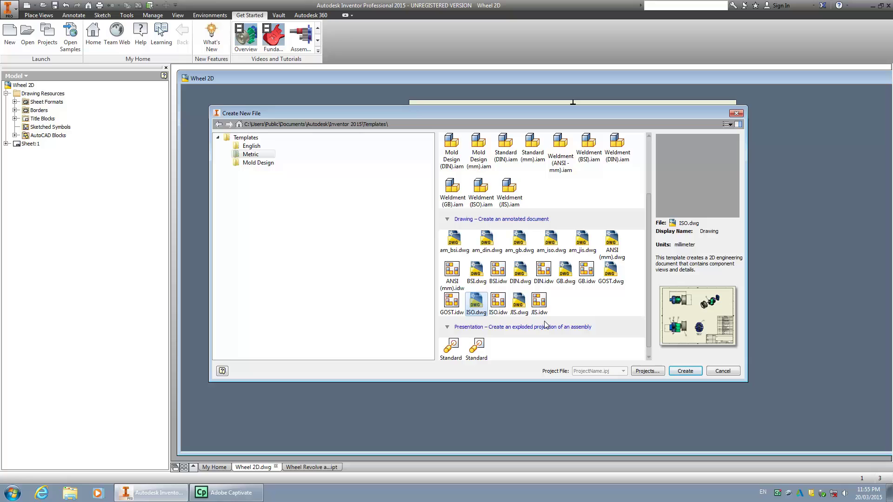
click(685, 371)
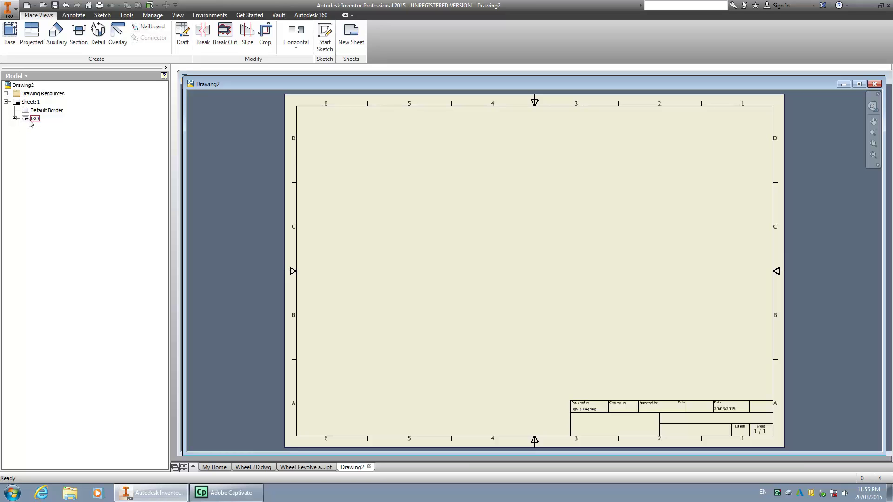
click(15, 118)
right_click(35, 120)
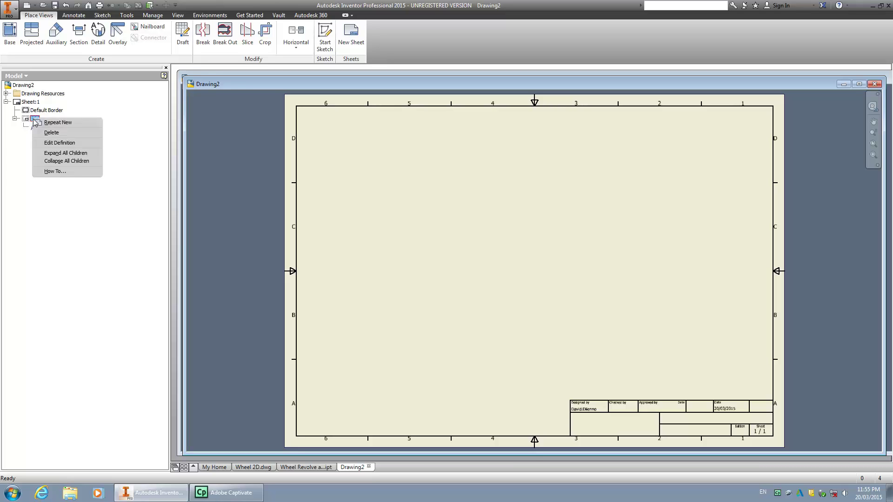
click(50, 143)
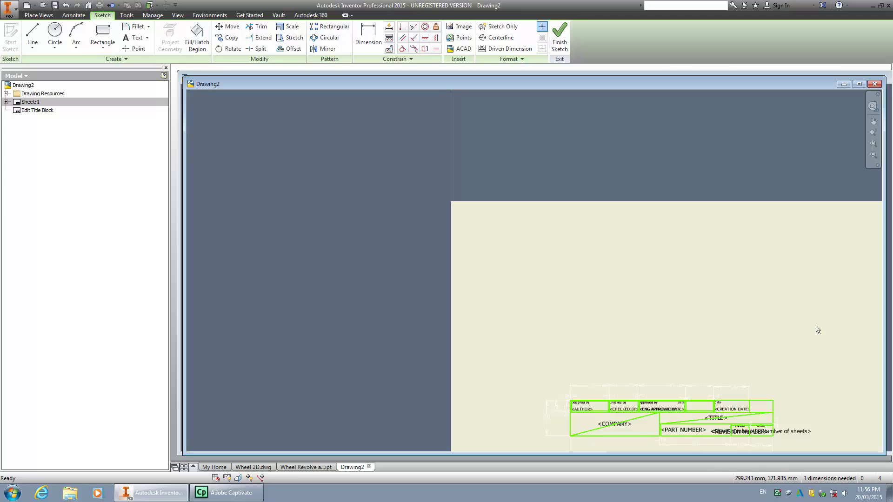
Delete all the existing lines and text fields from the ISO title block sketch.
click(874, 156)
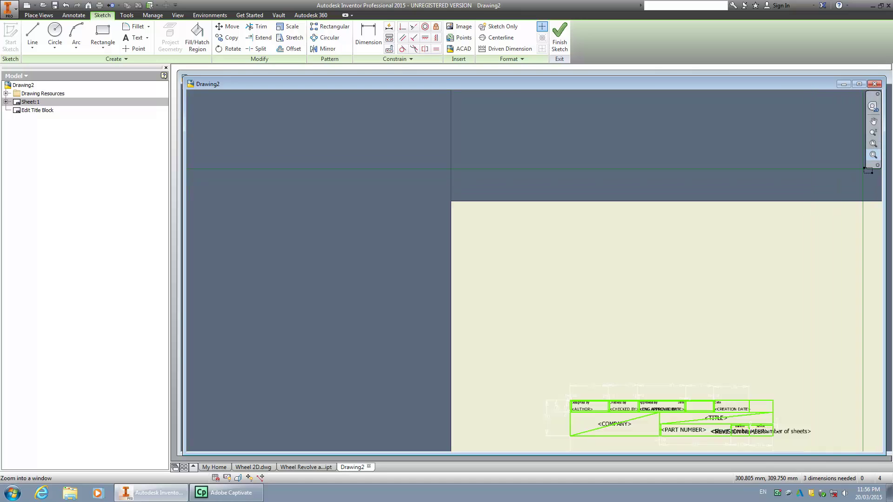
click(874, 144)
click(874, 155)
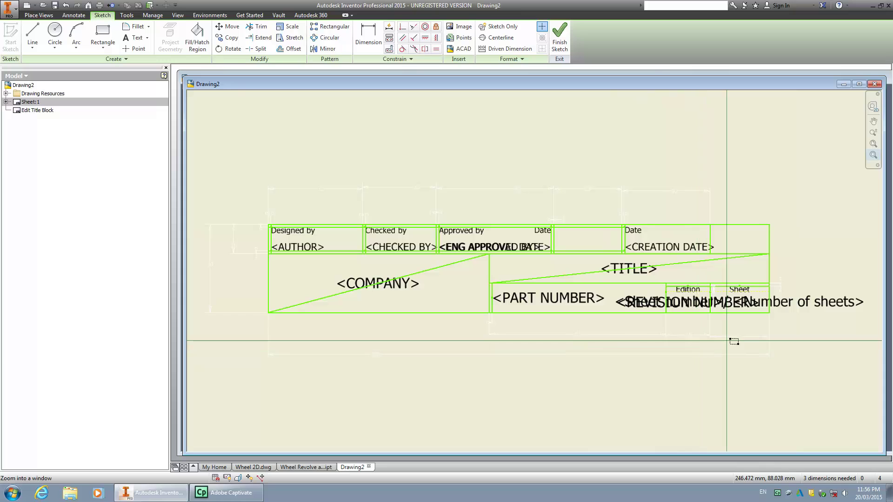
key(Escape)
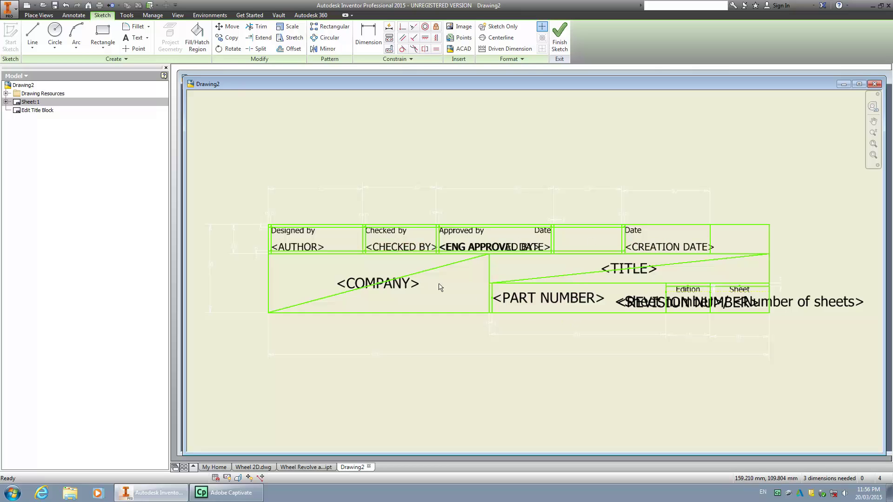
mouse_move(254, 205)
mouse_down()
mouse_move(281, 227)
mouse_move(674, 363)
mouse_move(859, 359)
mouse_up()
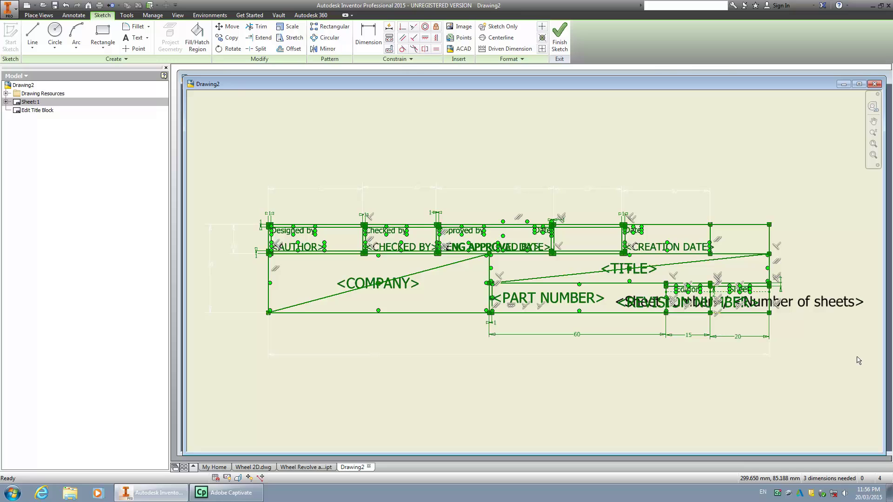
key(Delete)
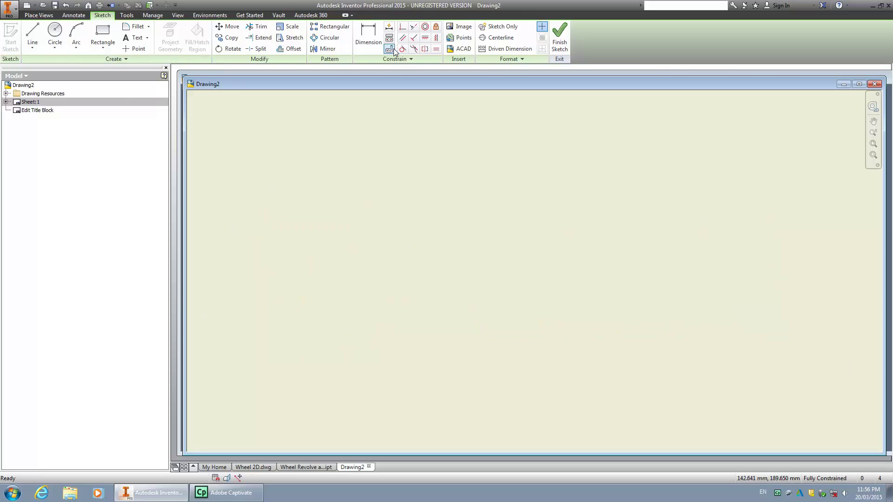
Try to draw an 80 by 20 mm rectangle as the title block outline.
click(101, 36)
click(404, 245)
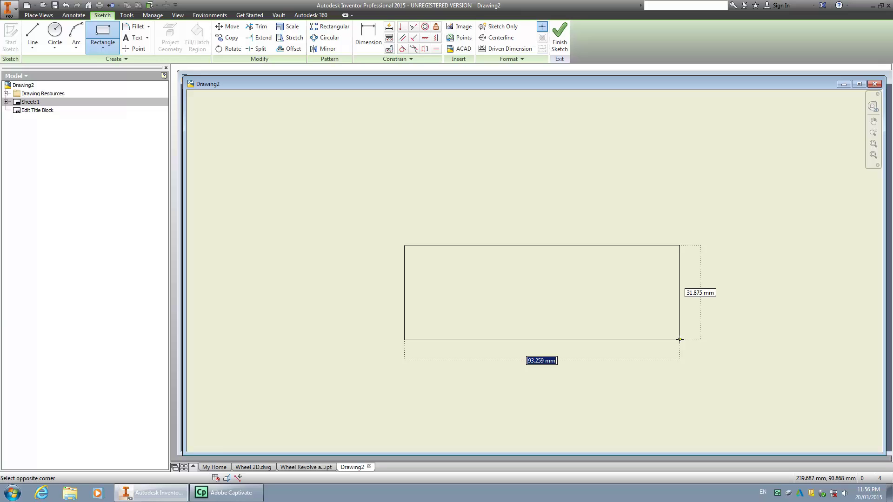
text(80)
key(Tab)
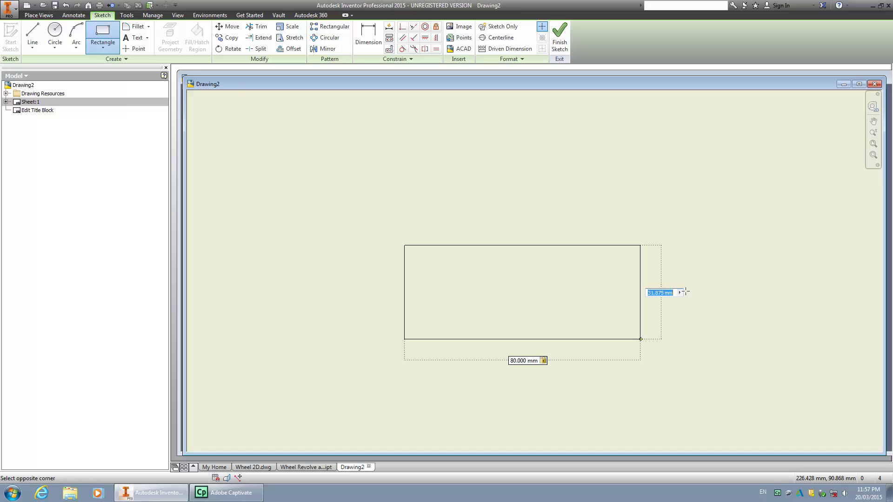
text(20)
key(Return)
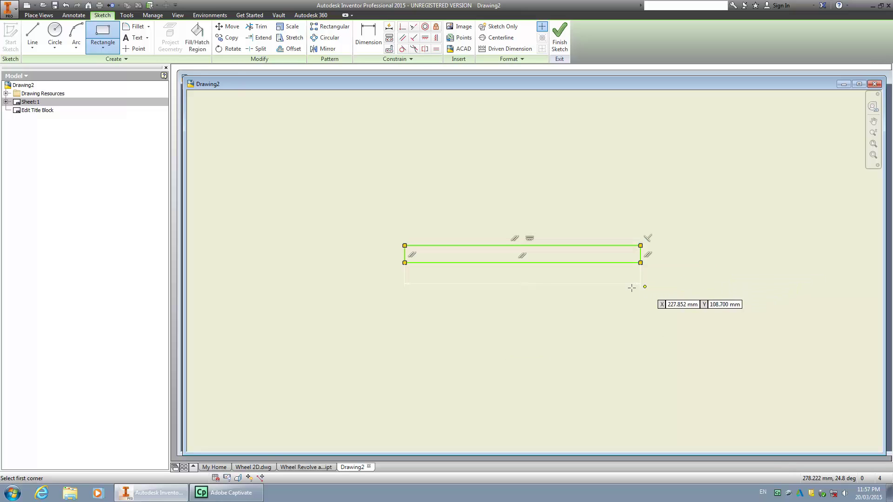
scroll(470, 252, up, 5)
scroll(504, 256, down, 4)
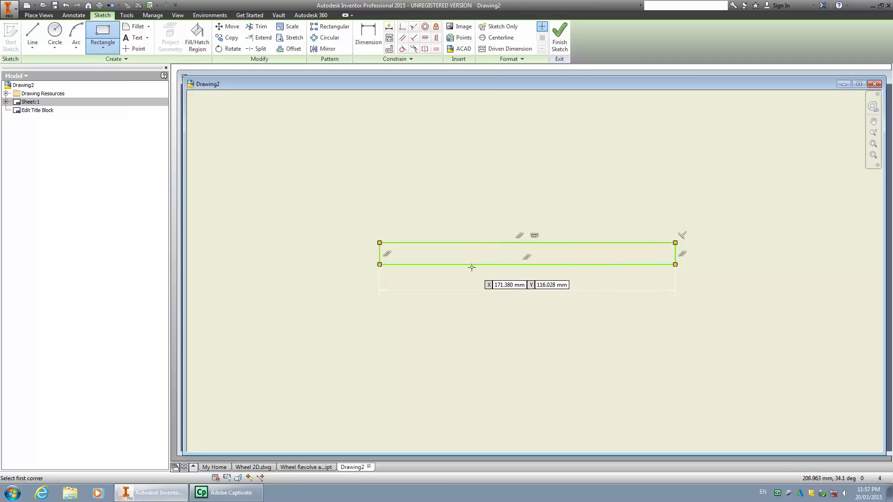
key(ctrl+z)
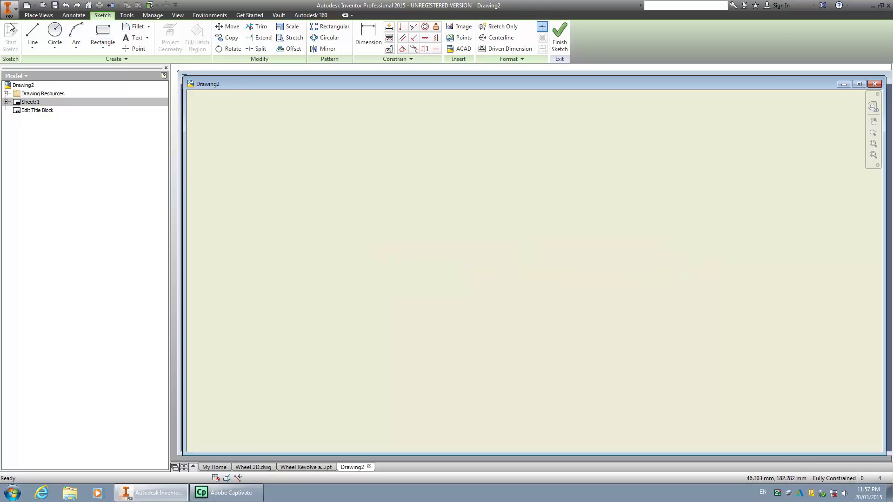
Draw a freehand rectangle about 19 mm high as the new title block outline.
click(97, 44)
click(438, 226)
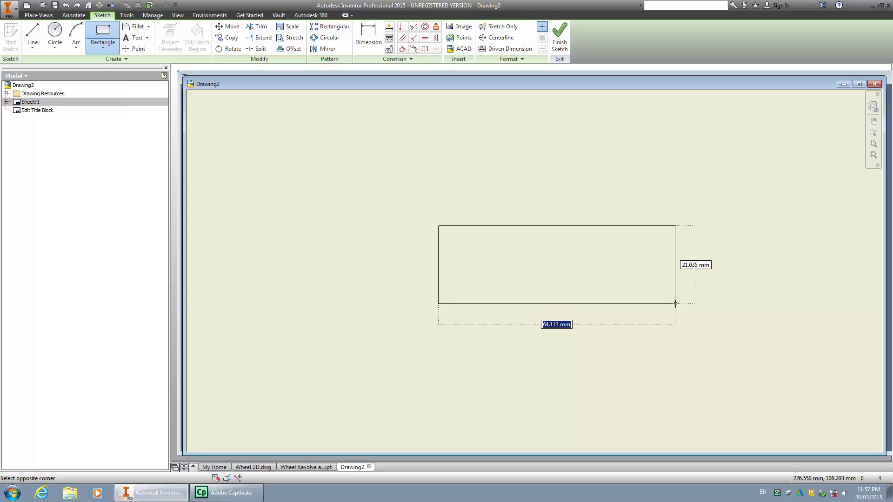
click(660, 296)
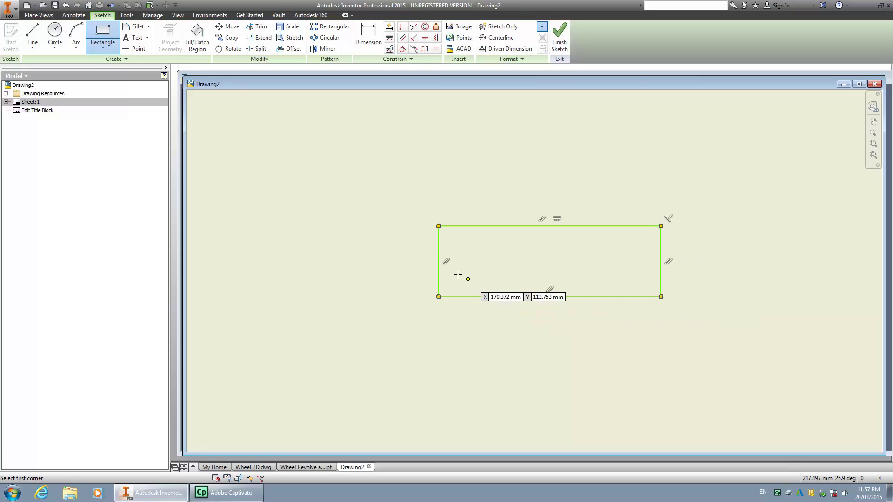
Divide the title block rectangle with two full-height vertical lines and a horizontal line joining their midpoints.
click(36, 33)
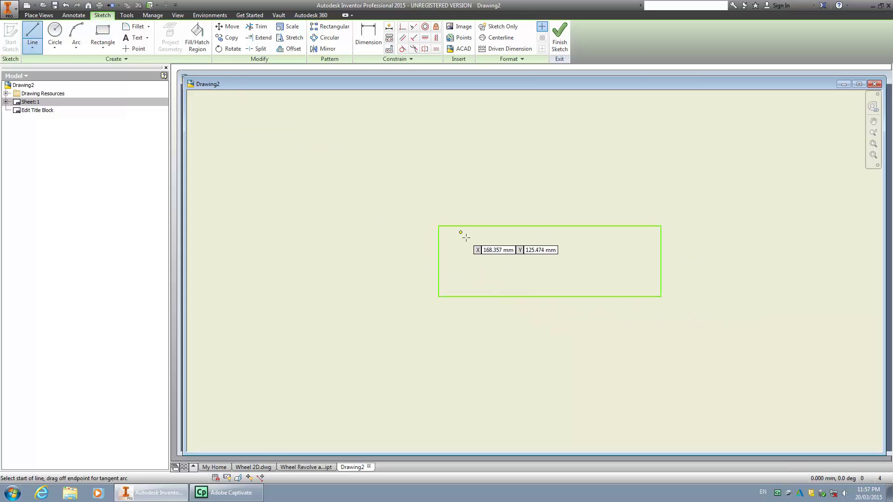
drag(492, 227, 491, 297)
click(610, 227)
click(610, 297)
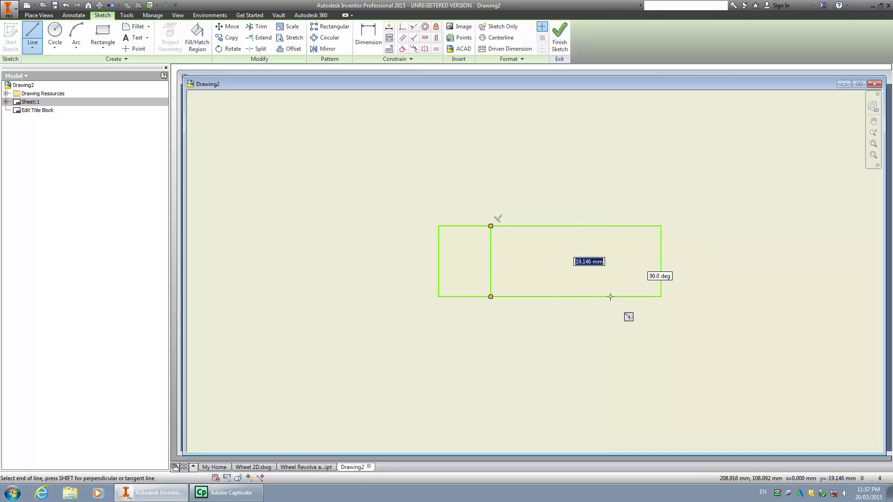
click(490, 262)
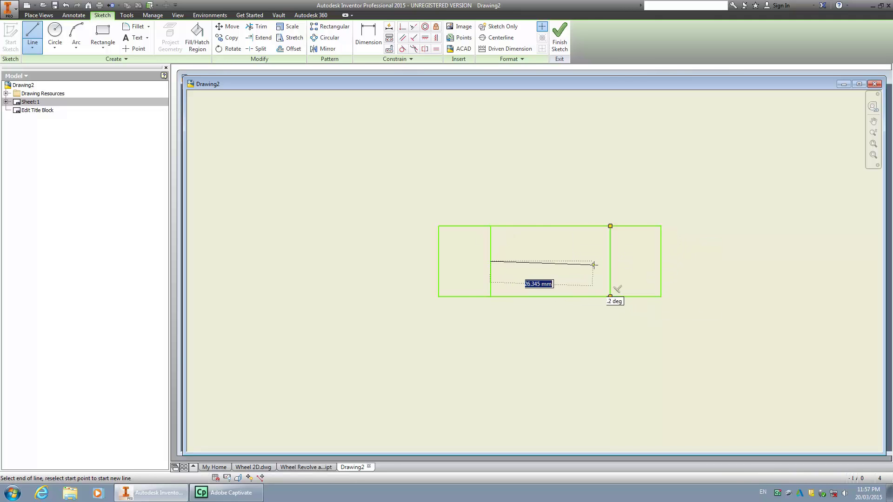
click(610, 261)
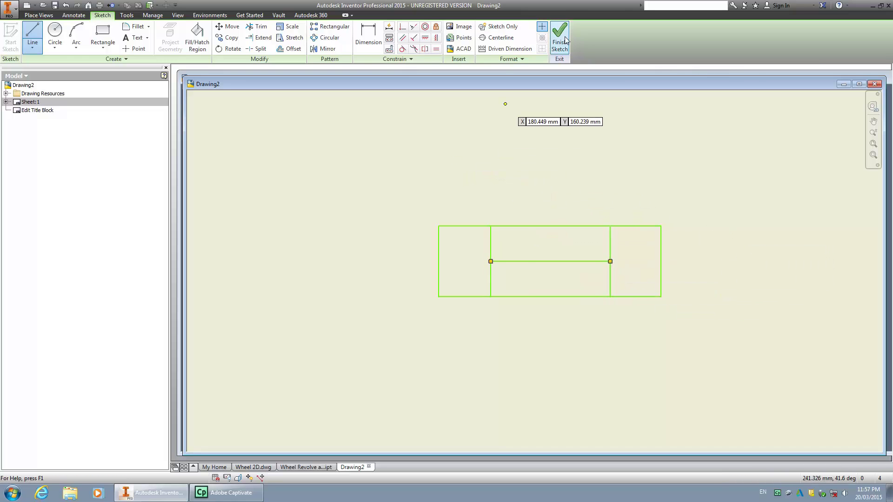
Finish the title block sketch and save the edits to the ISO title block.
click(563, 41)
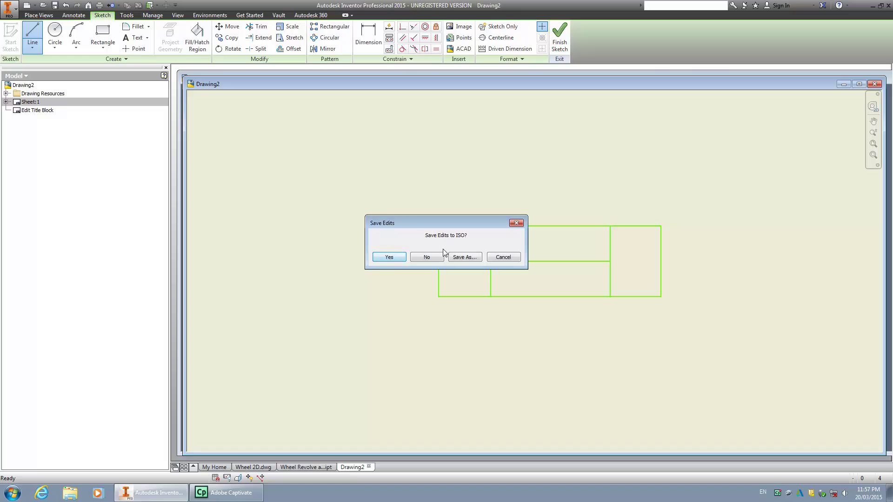
click(390, 258)
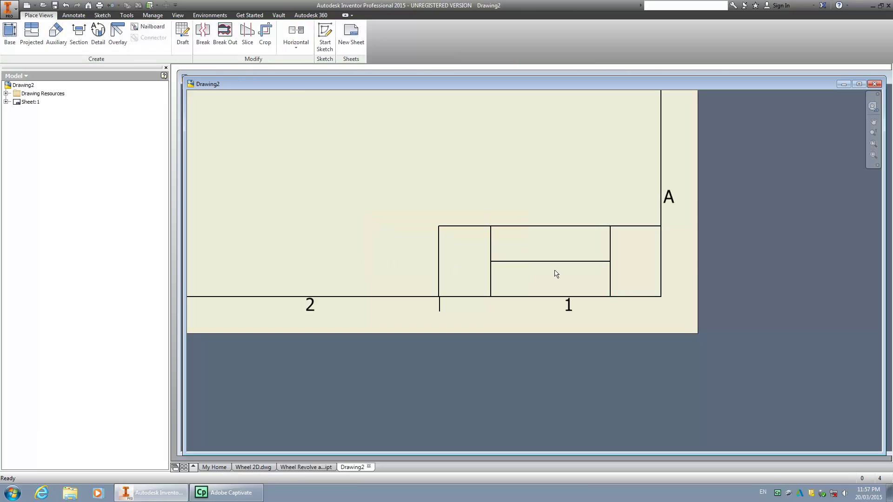
scroll(586, 292, down, 3)
scroll(586, 293, down, 2)
scroll(586, 293, up, 3)
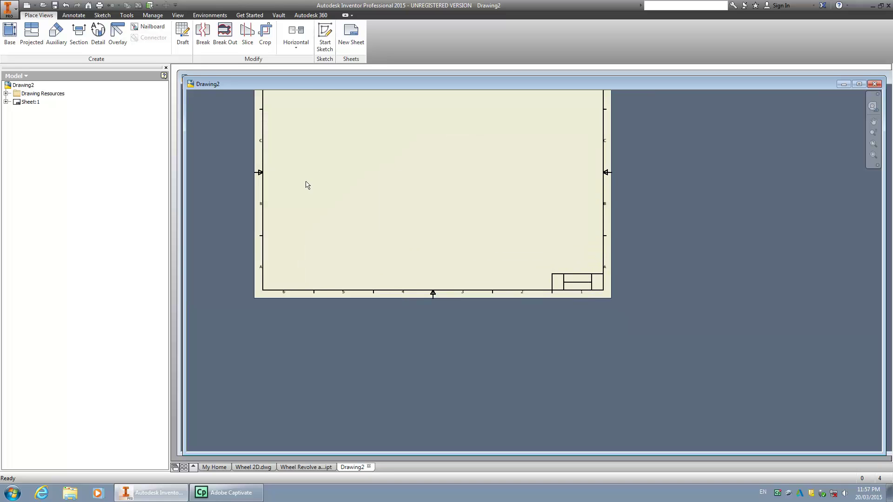
click(873, 144)
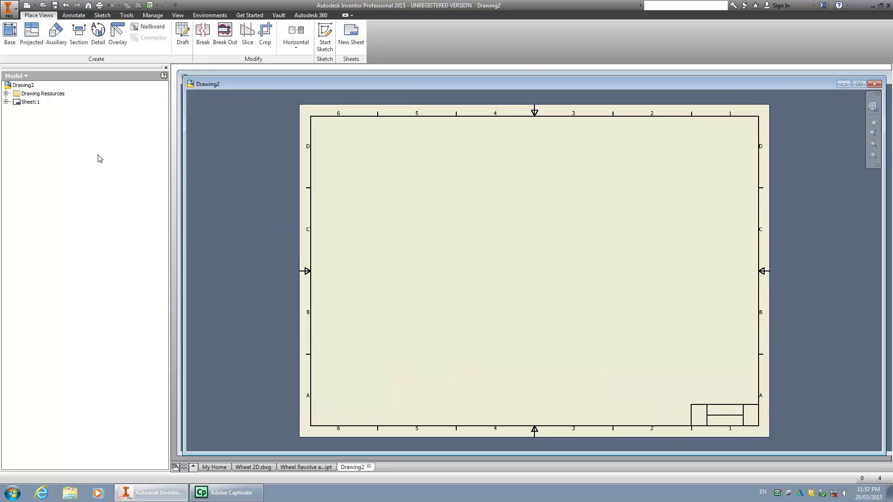
Set the size of Sheet:1 to A4.
click(29, 103)
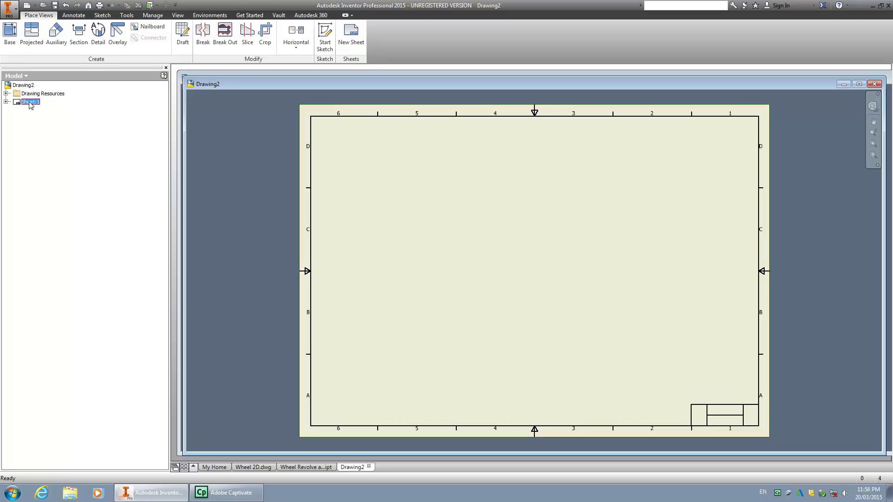
right_click(31, 105)
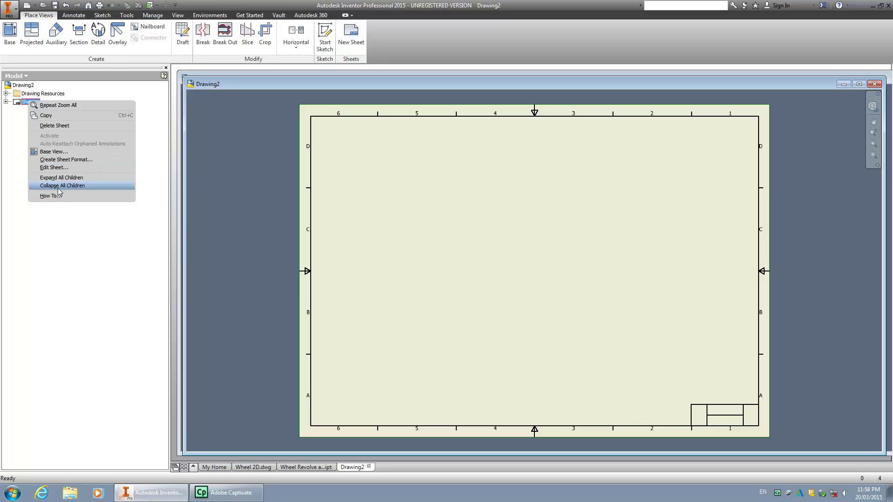
click(55, 167)
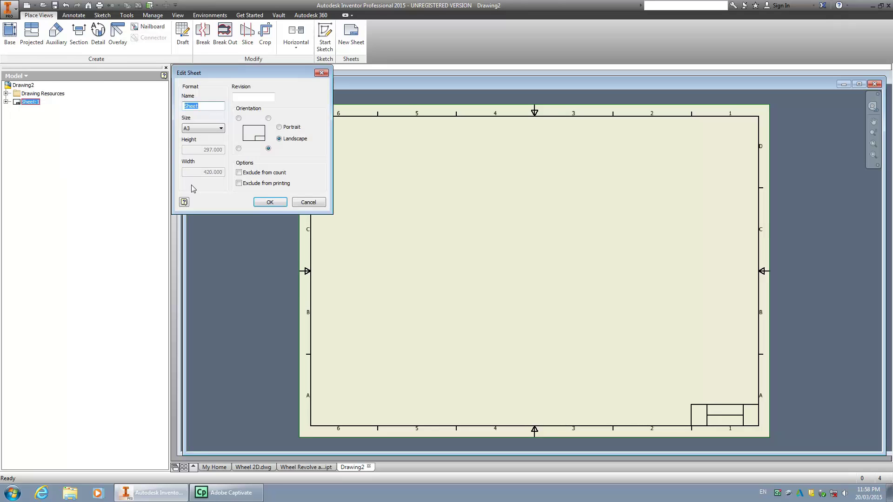
click(221, 130)
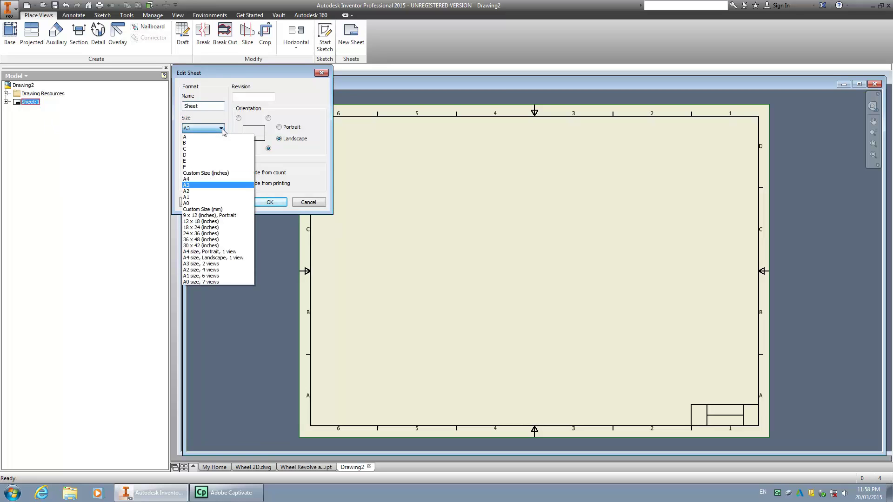
click(199, 180)
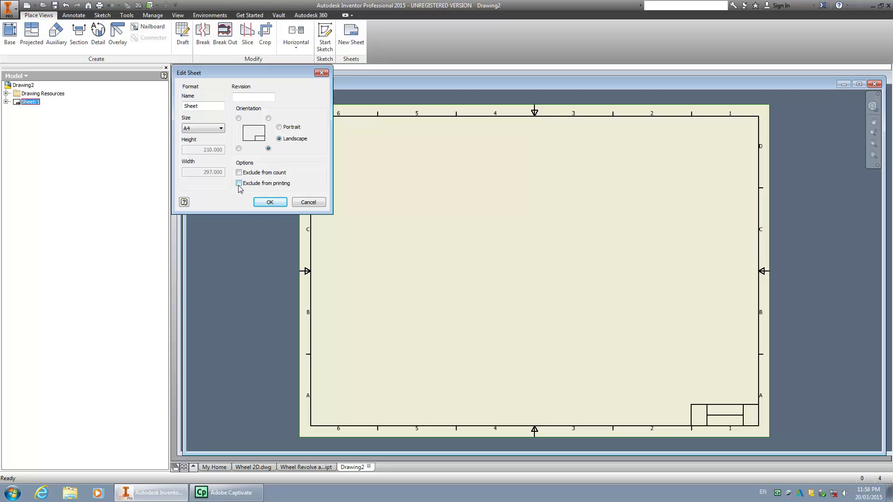
click(270, 203)
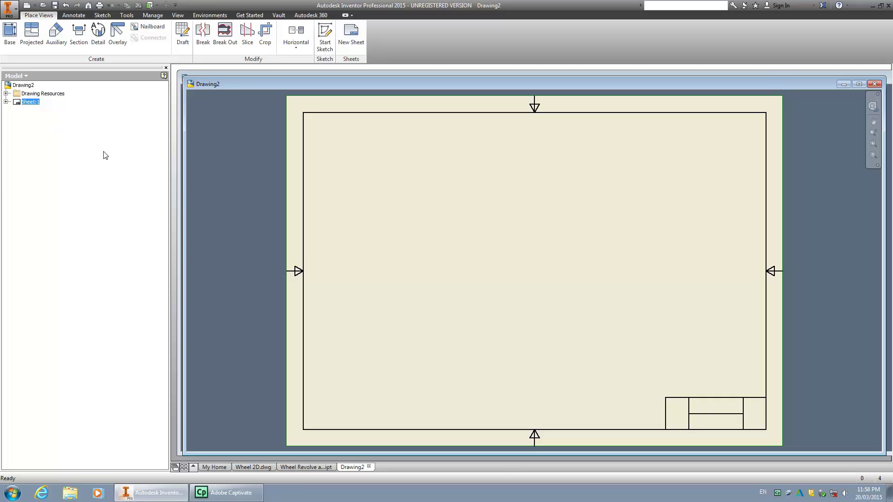
Start a base view of the Wheel Revolve and Pattern.ipt part.
click(10, 38)
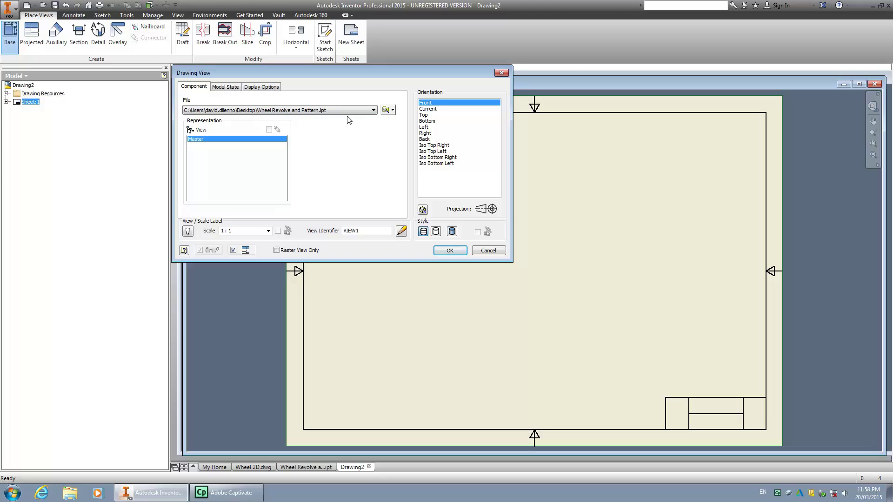
click(393, 111)
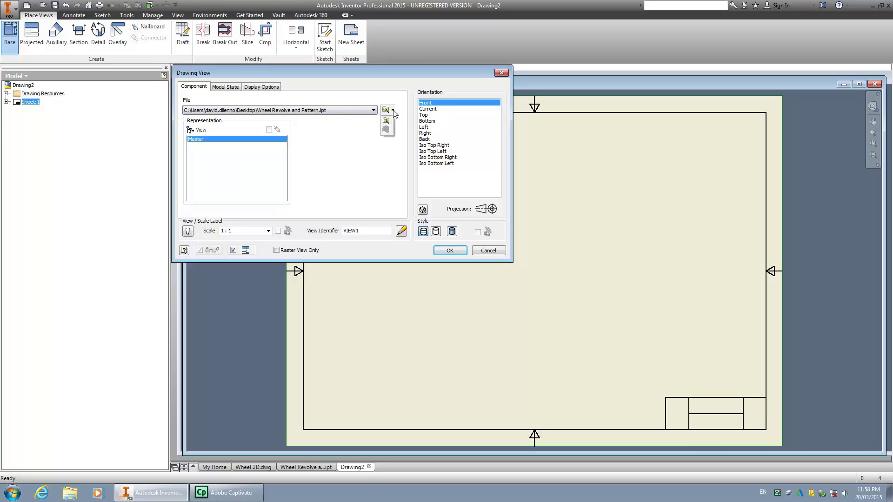
click(343, 146)
click(374, 110)
click(370, 161)
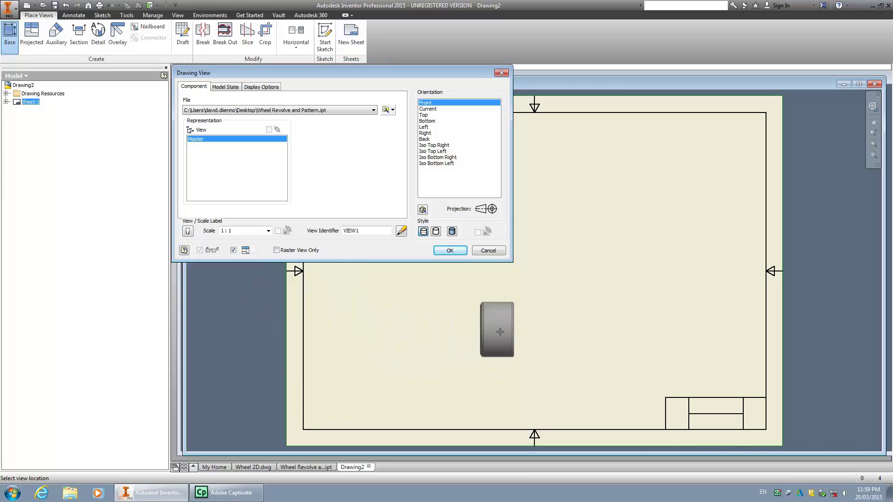
Compare the Right, Bottom, Left, Top and Front orientations and set the base view to Left.
click(425, 134)
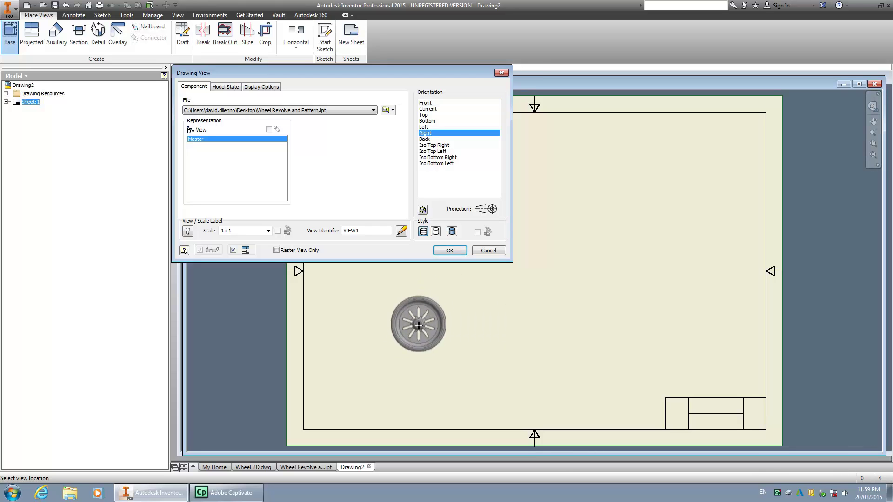
click(427, 120)
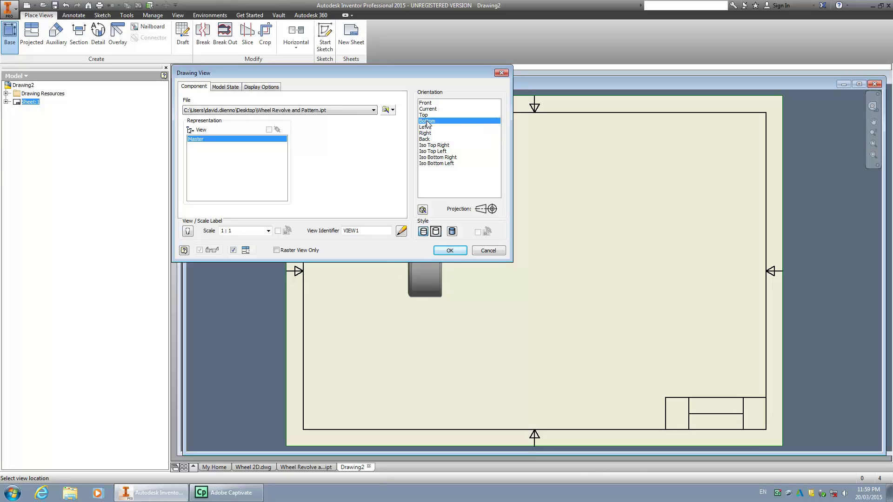
click(428, 127)
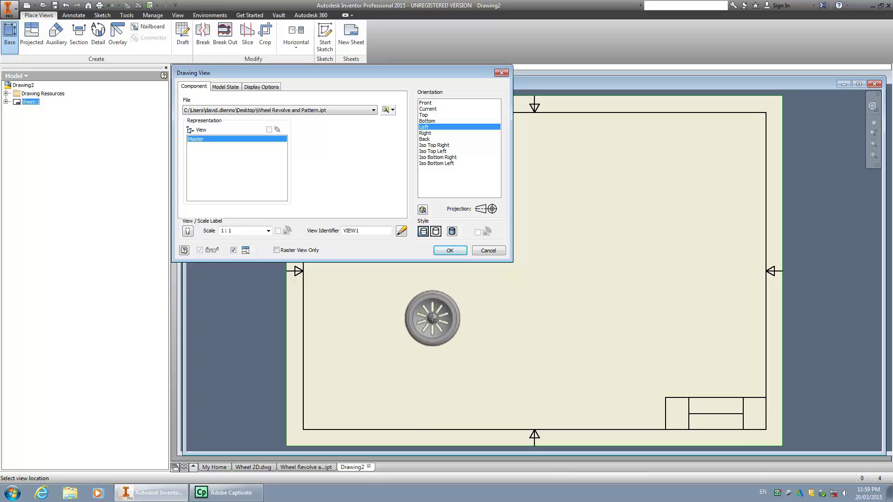
click(425, 115)
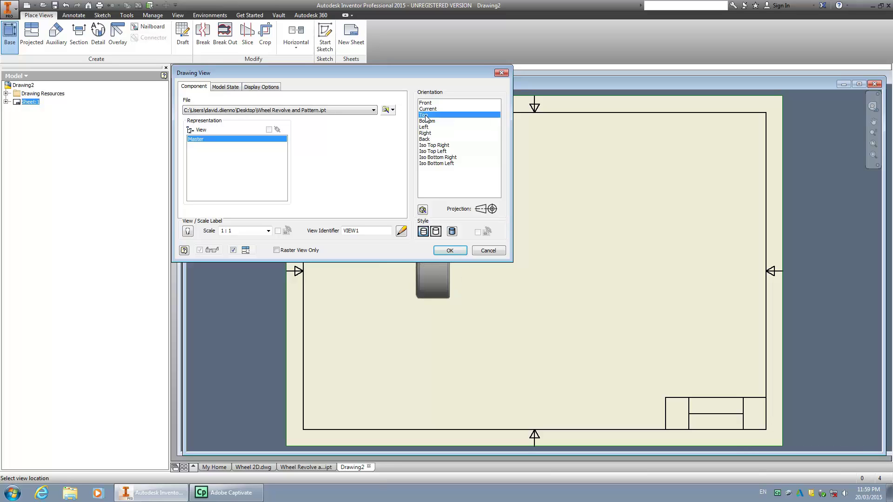
click(426, 104)
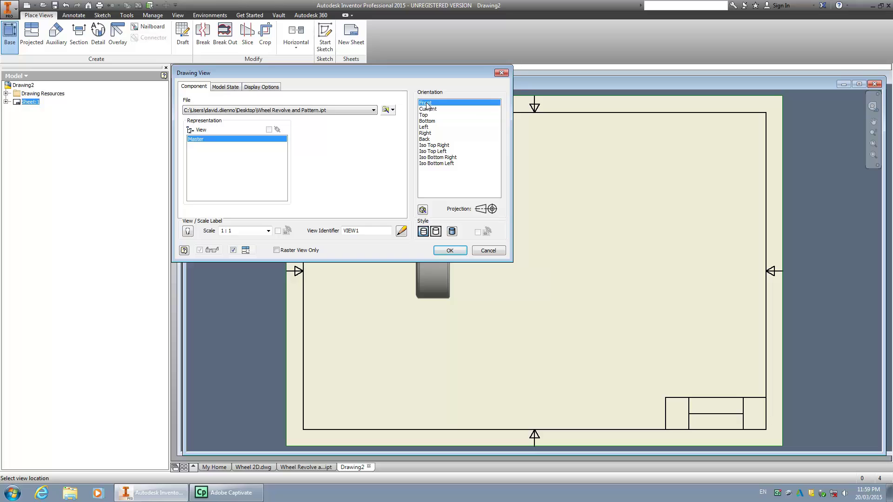
click(425, 128)
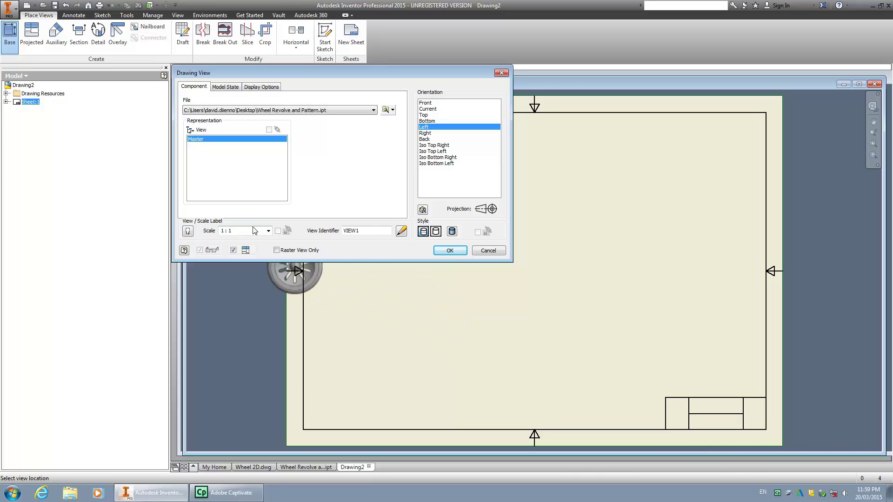
Set the base view to 2:1 scale with hidden lines shown and place it in the lower-left area of the sheet.
click(269, 231)
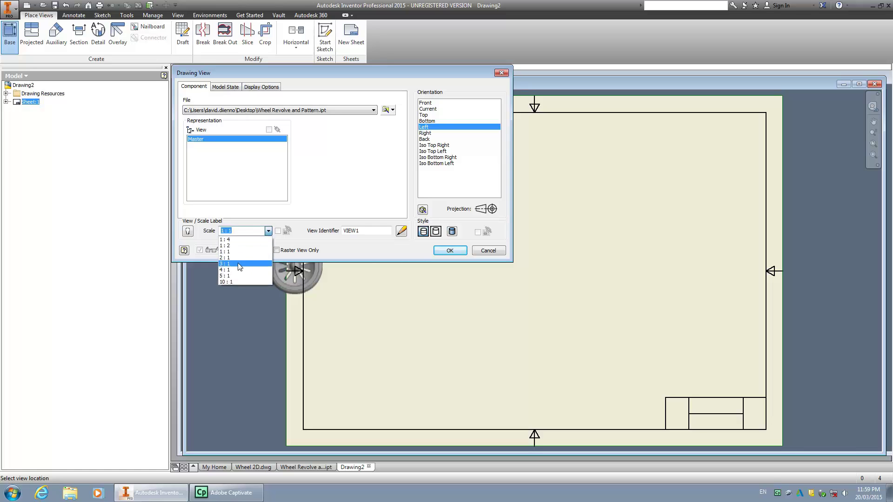
click(224, 252)
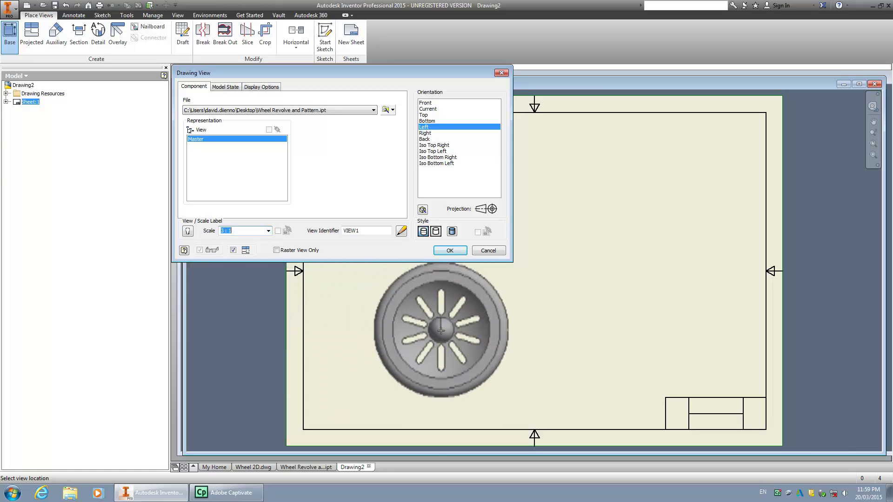
click(268, 231)
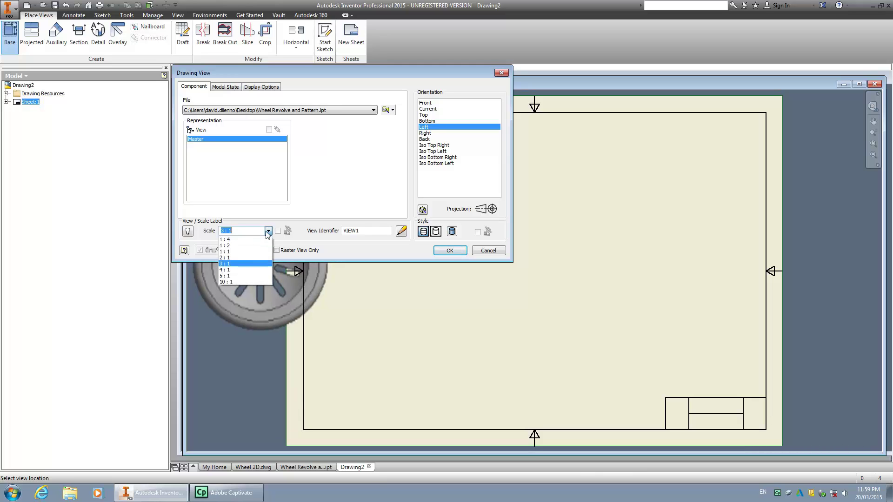
click(237, 257)
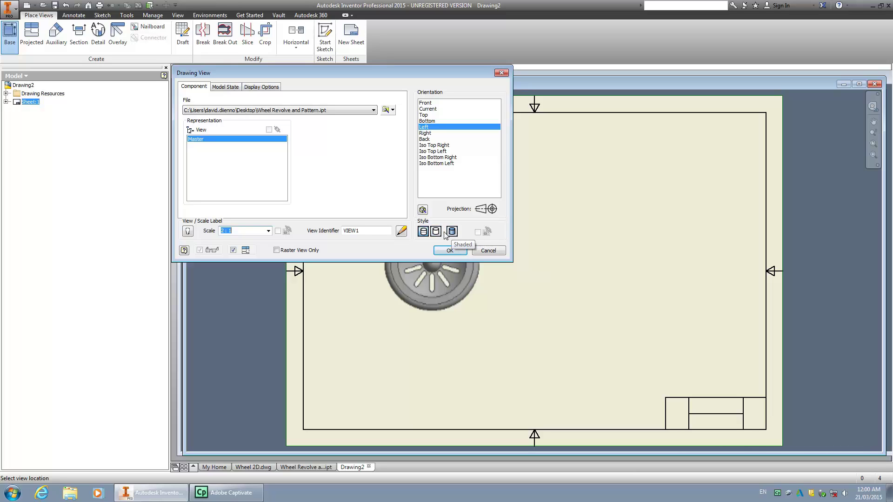
click(423, 233)
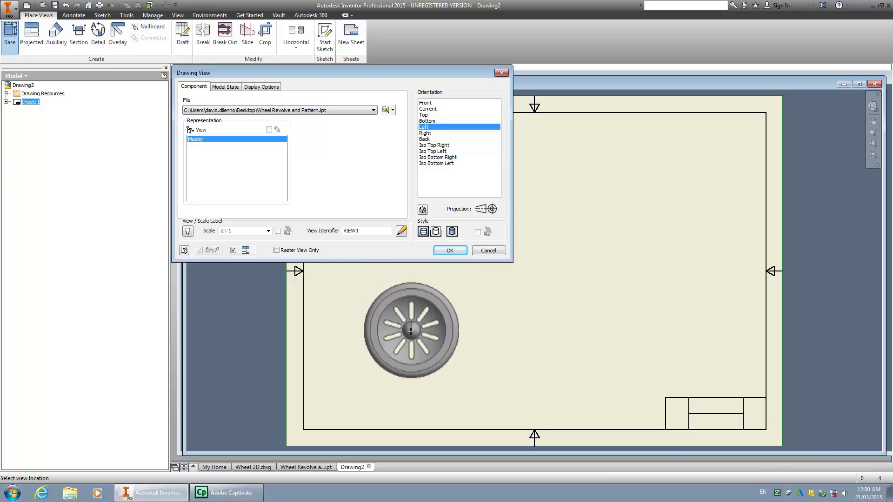
click(426, 320)
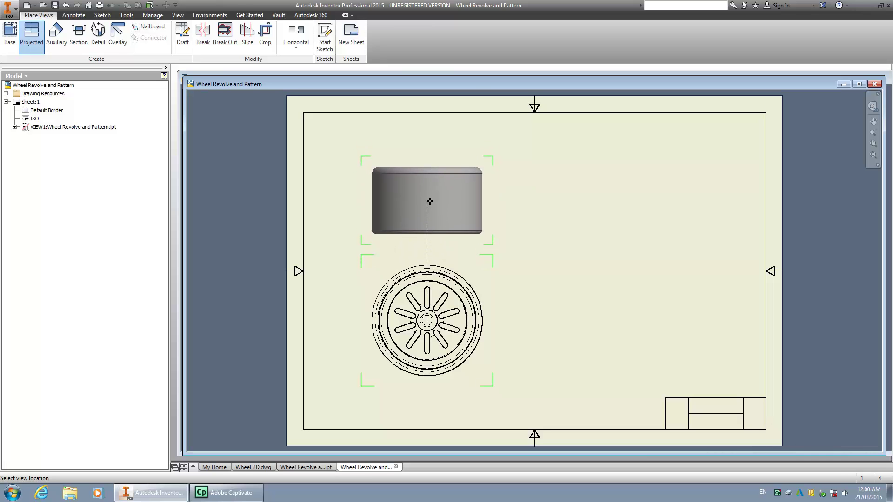
Create projected views above and to the right of the base view, plus an isometric view in the sheet's upper-right corner.
click(430, 201)
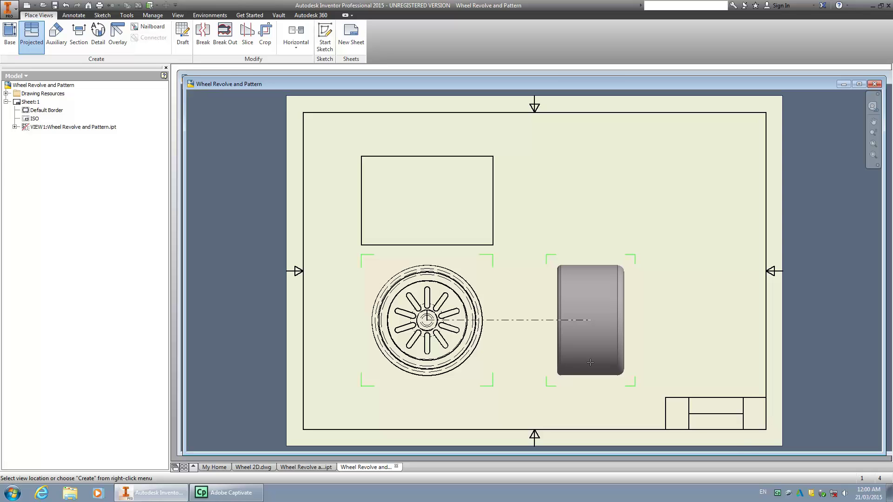
click(590, 362)
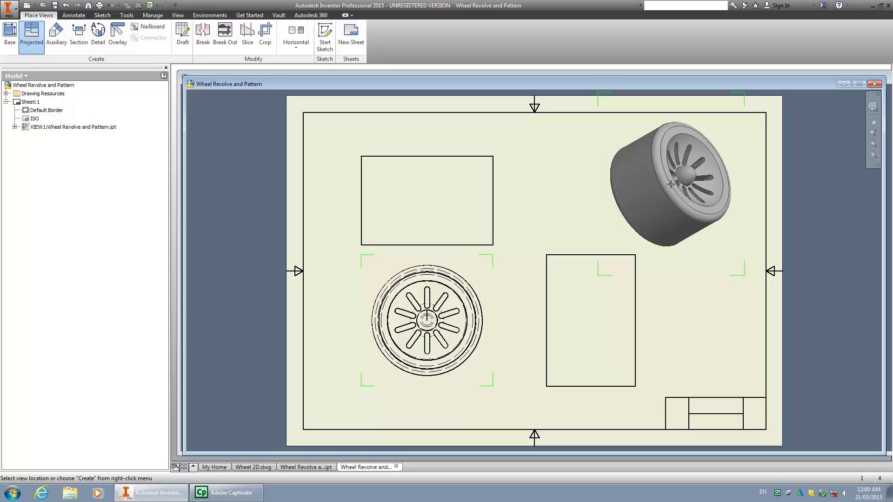
right_click(670, 185)
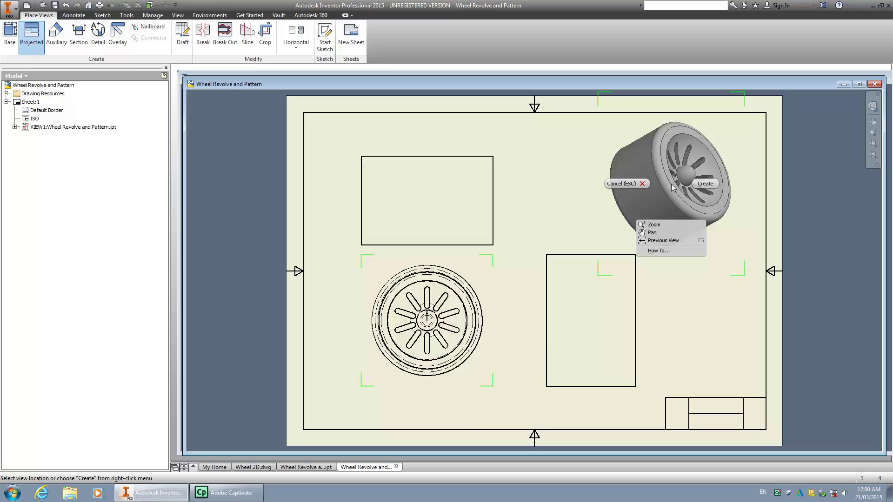
click(563, 214)
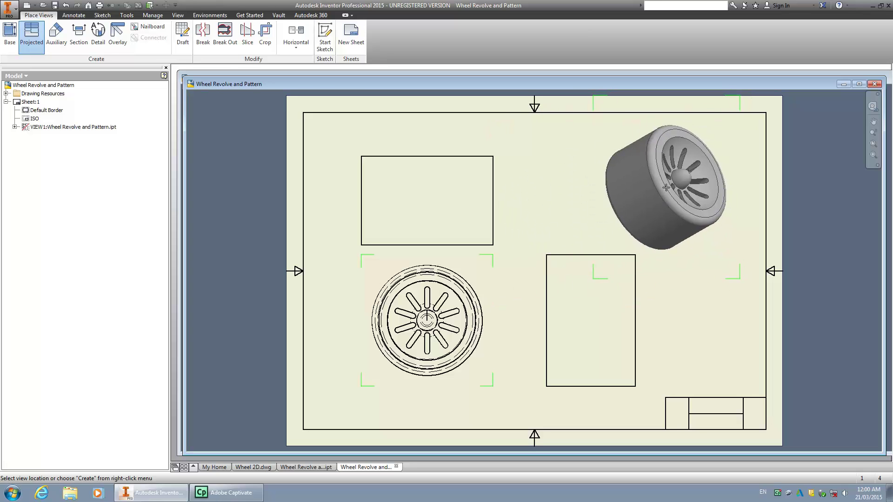
click(666, 187)
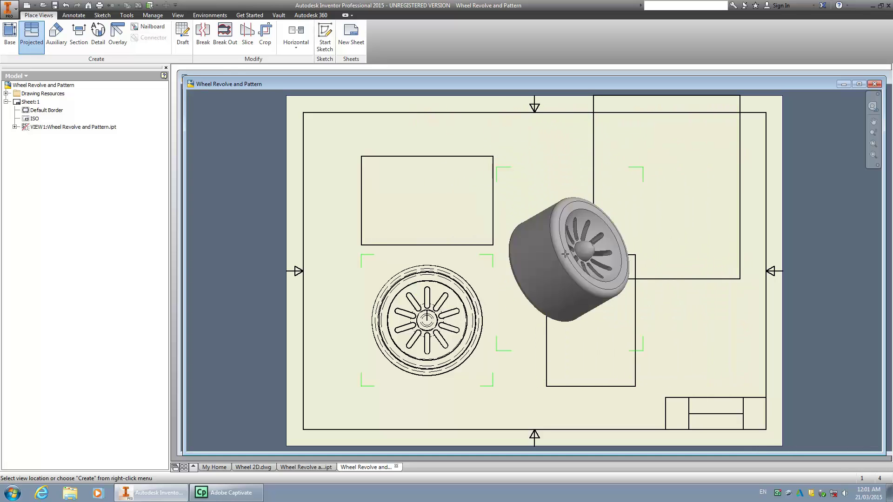
right_click(542, 196)
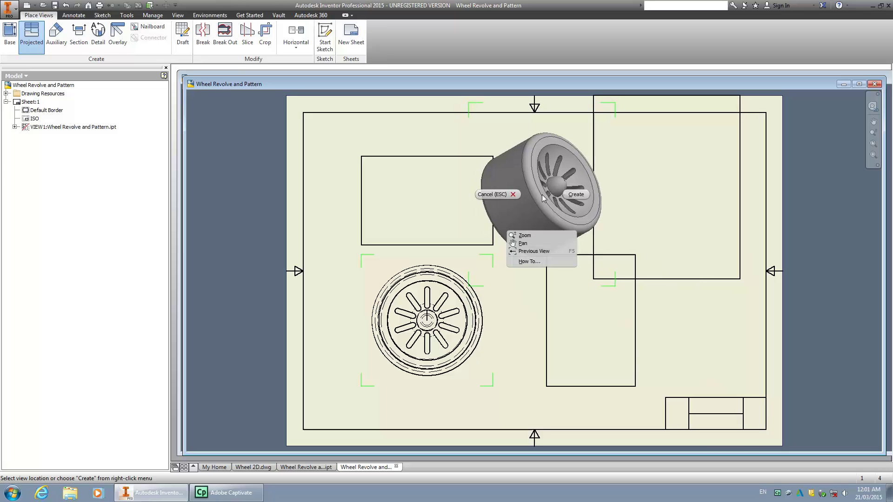
click(575, 195)
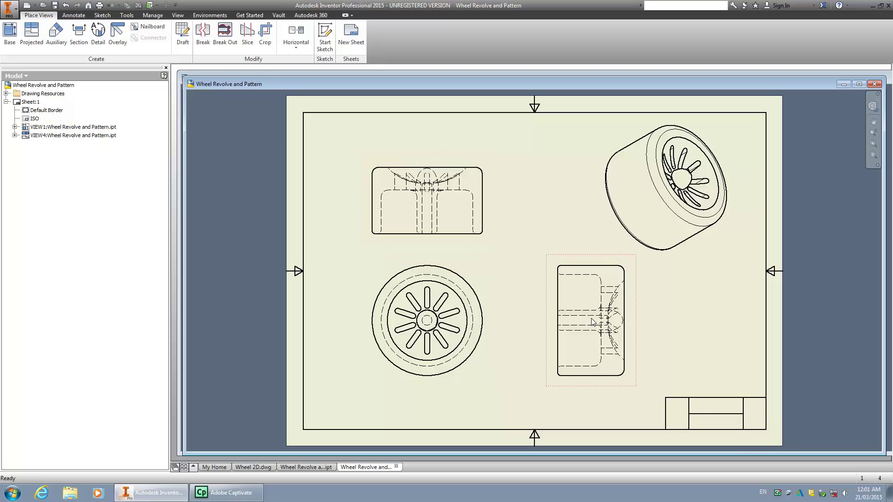
Move the projected side view closer to the base view.
click(572, 261)
drag(571, 261, 530, 259)
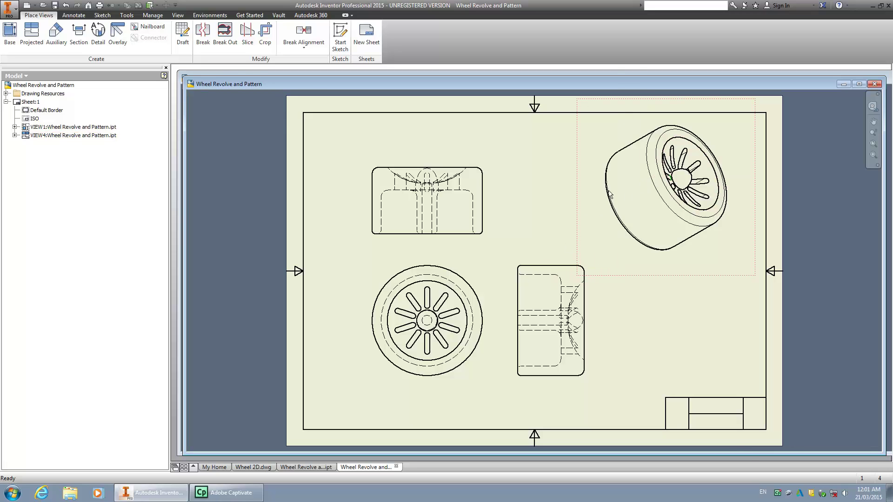
click(635, 163)
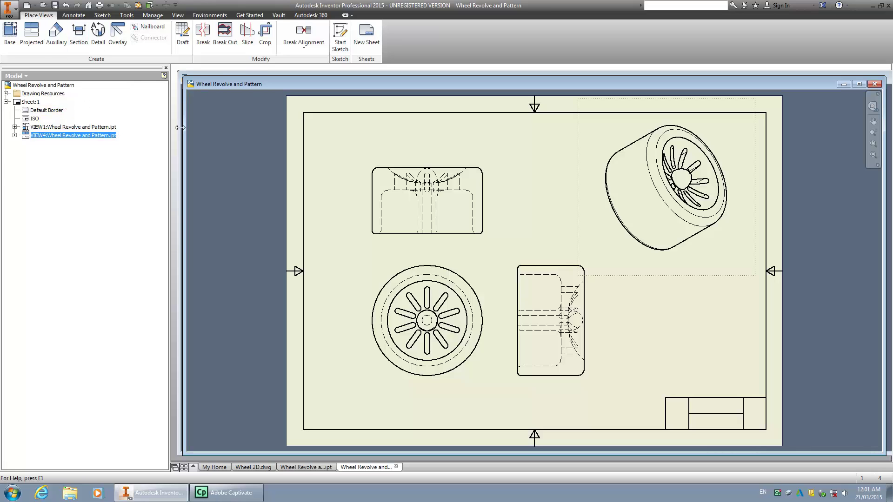
Dimension the upper view's overall width below it and its overall height to its right.
click(73, 15)
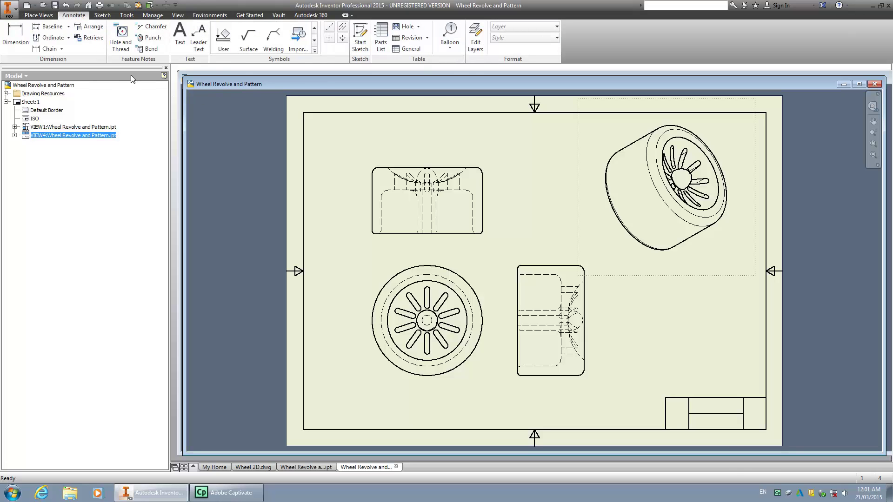
click(15, 38)
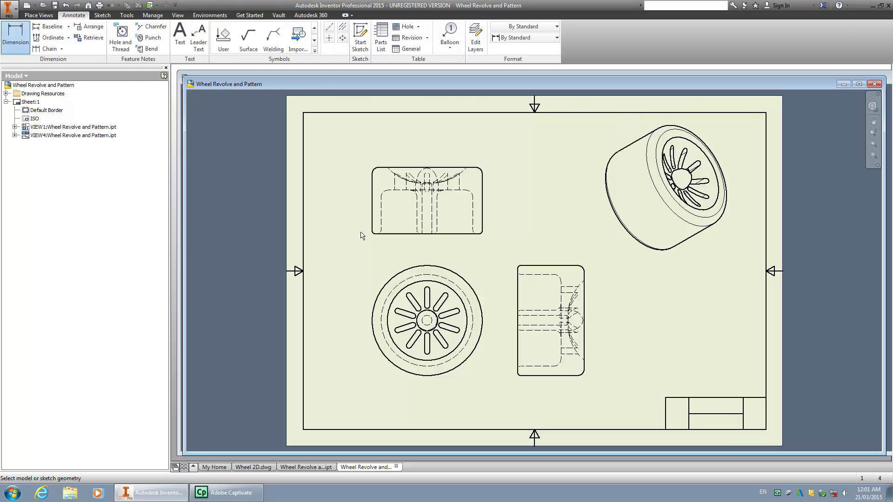
click(374, 206)
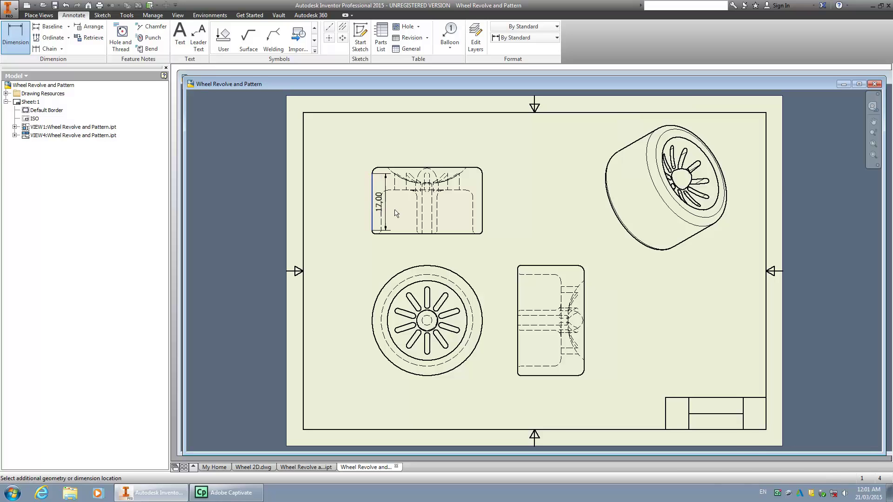
click(483, 223)
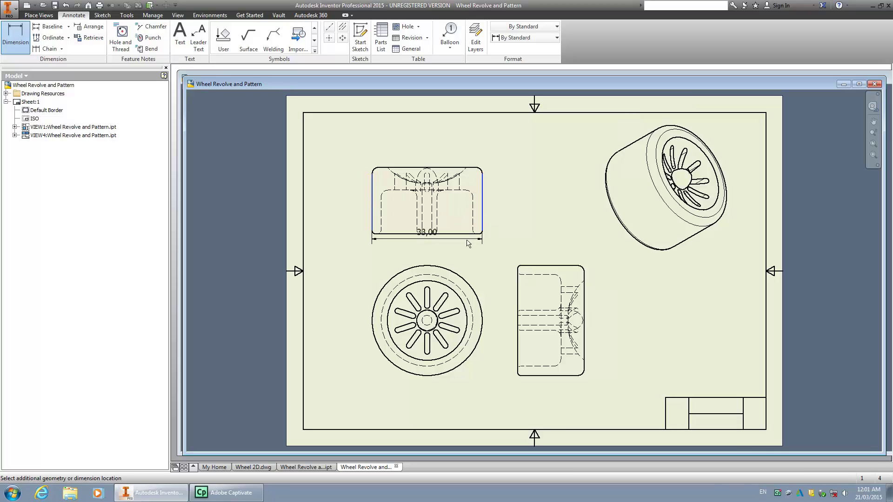
click(437, 255)
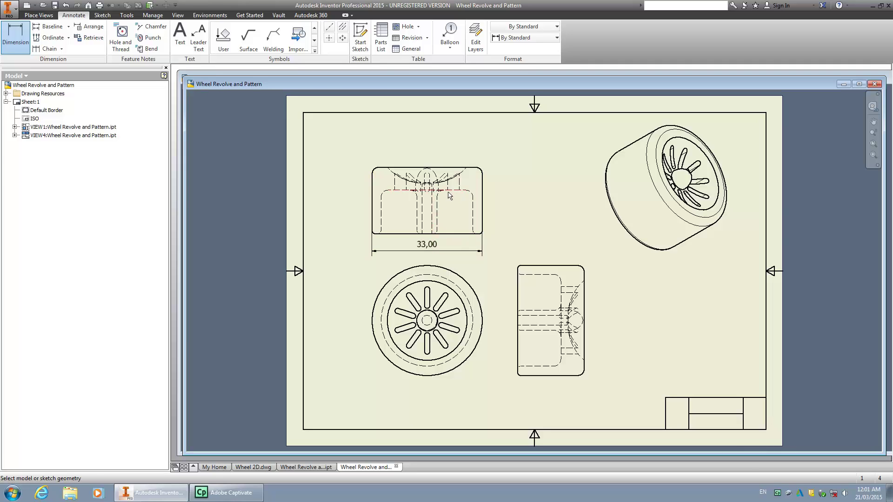
click(467, 168)
click(461, 234)
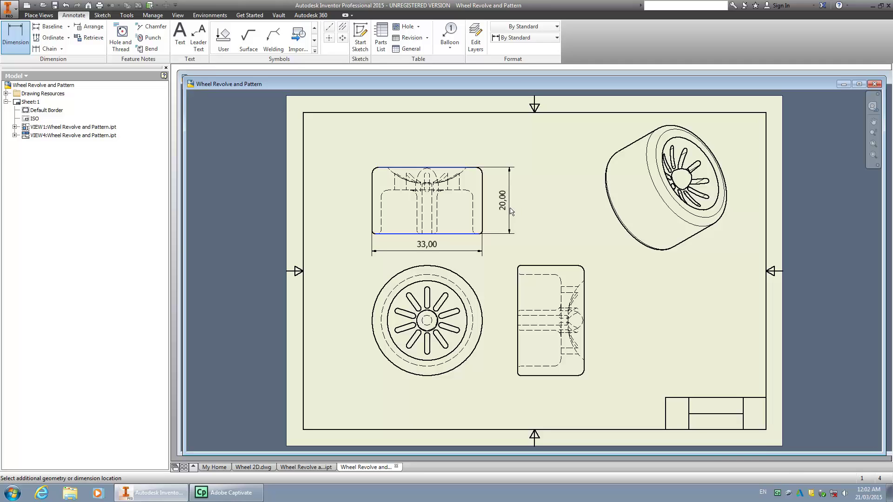
click(512, 212)
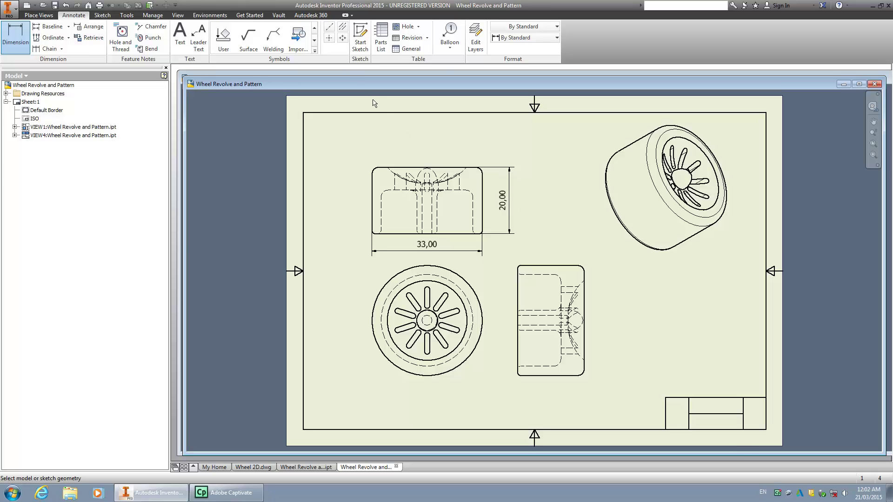
Add a centre mark at the hub of the base view and a bisecting centreline between the upper view's vertical sides.
click(329, 38)
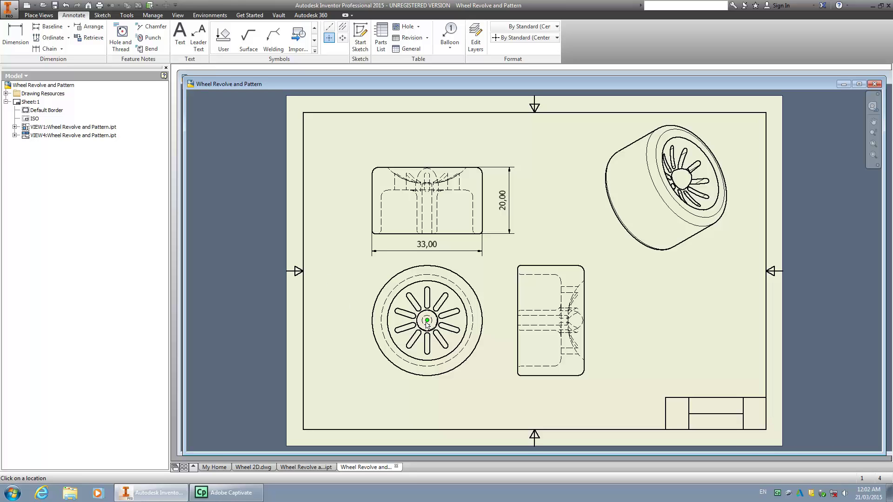
click(426, 322)
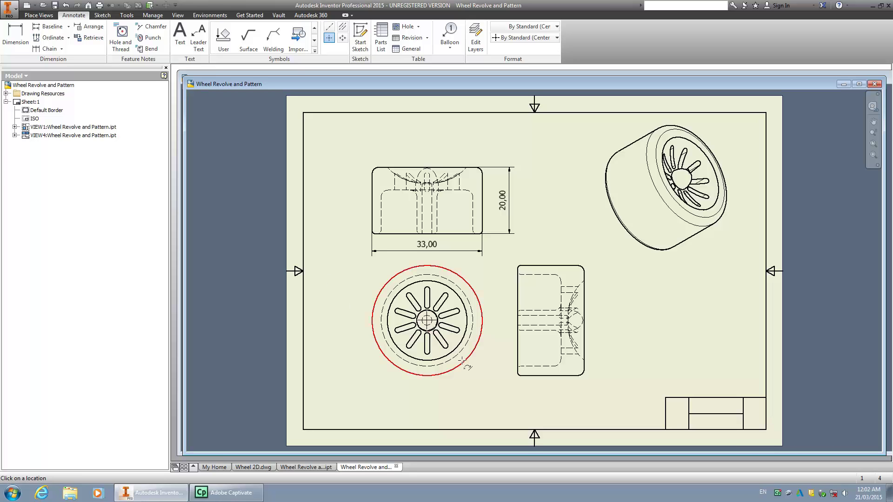
click(342, 27)
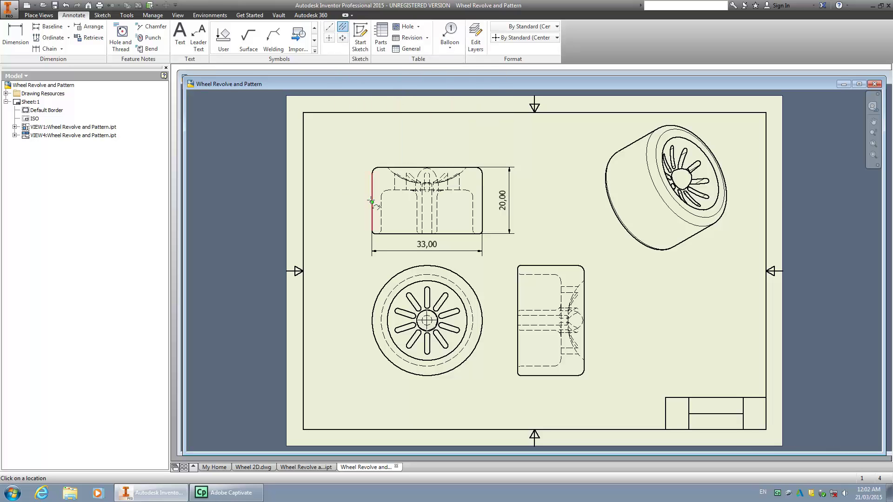
click(482, 201)
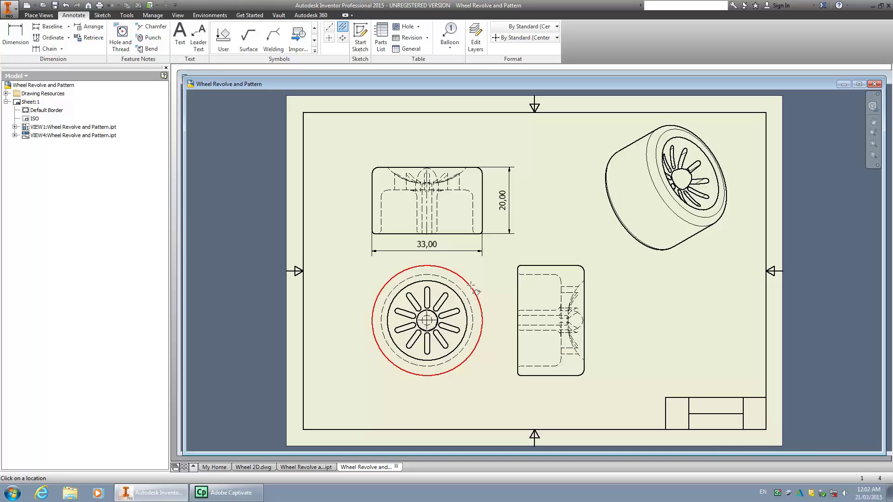
Dimension the base view's outer circle as a radius, placing the dimension outside the circle to its upper left.
click(14, 38)
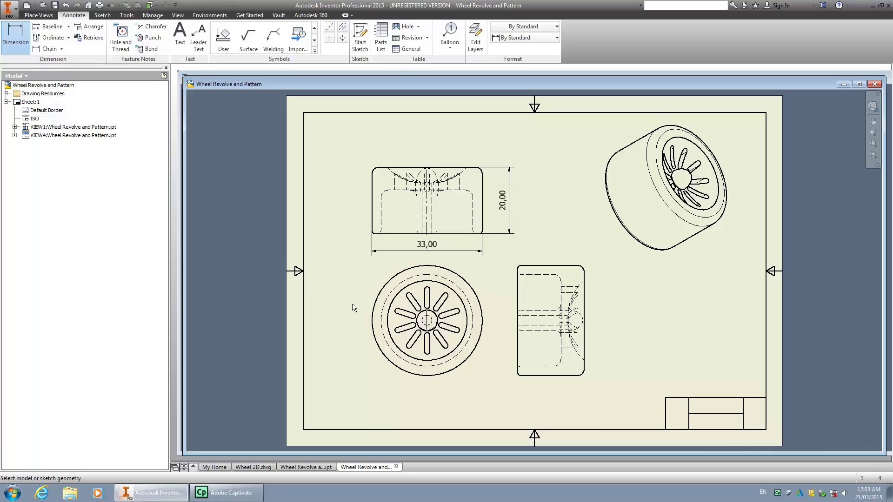
click(376, 302)
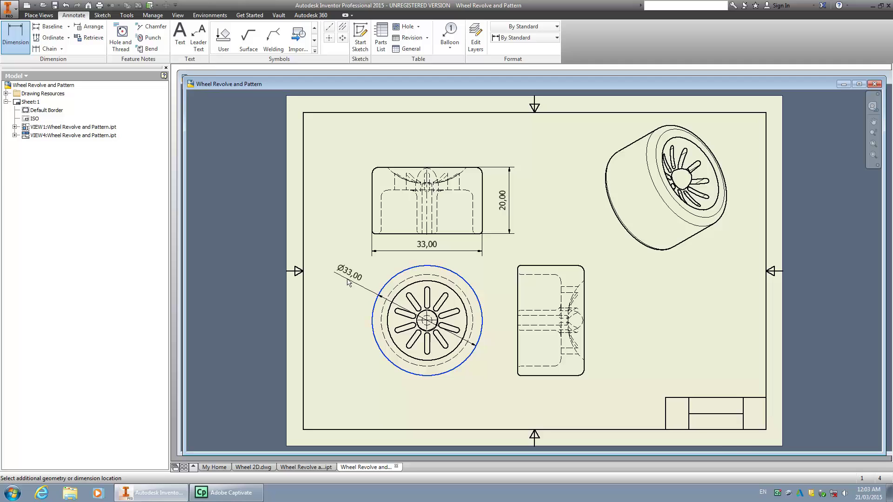
right_click(348, 282)
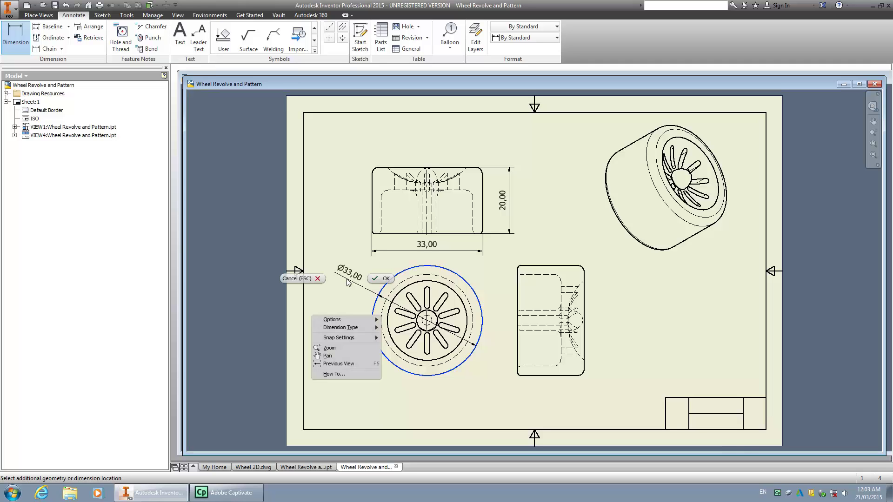
mouse_move(347, 328)
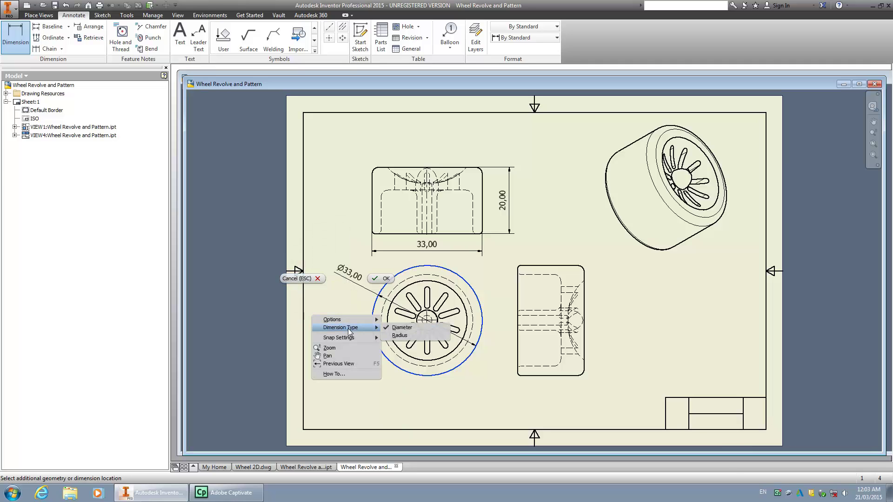
click(396, 336)
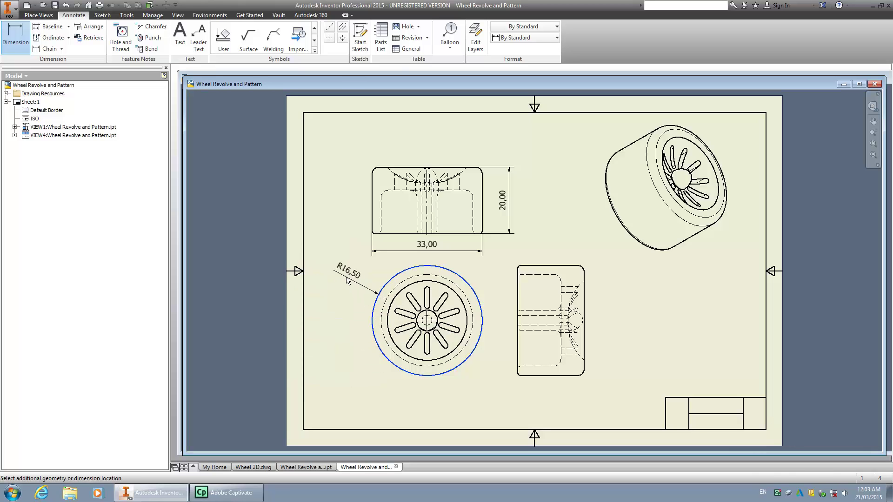
click(346, 280)
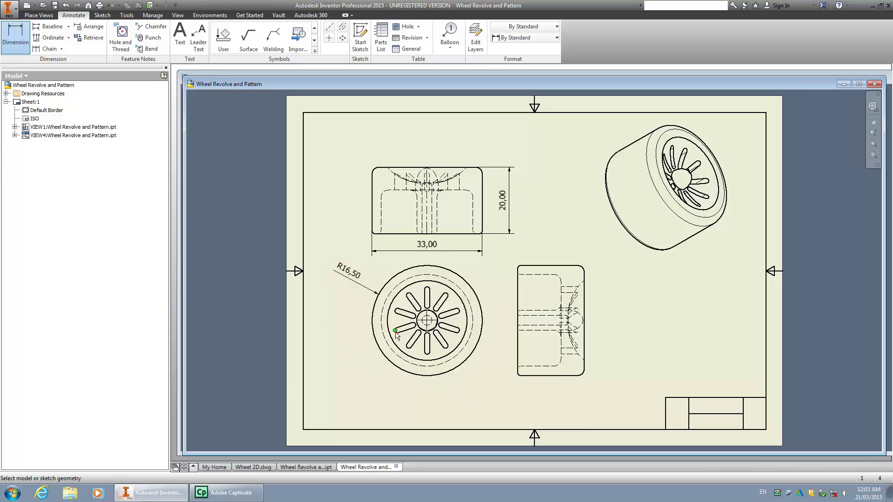
Try to add a centred pattern through the upper and right-hand spoke slots of the base view.
click(342, 39)
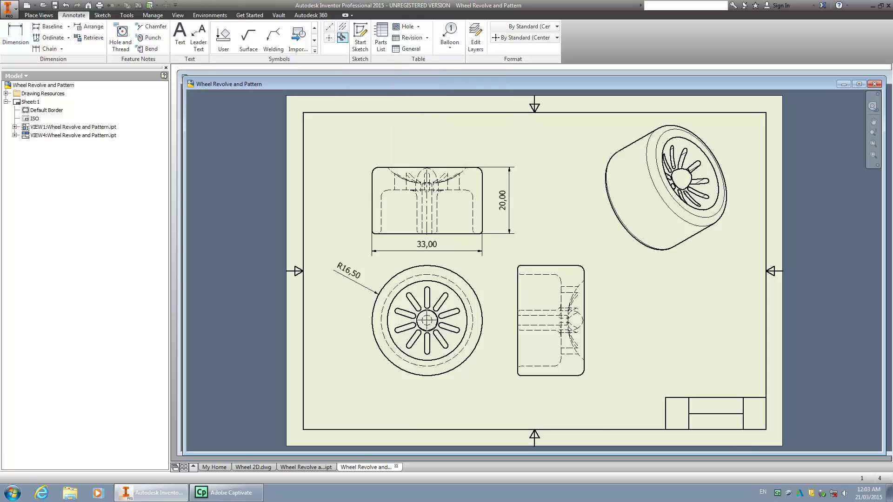
click(410, 294)
click(426, 289)
click(446, 296)
click(458, 311)
click(459, 330)
Add a horizontal centreline through the projected side view, midway between its upper and lower edges.
click(329, 26)
click(634, 321)
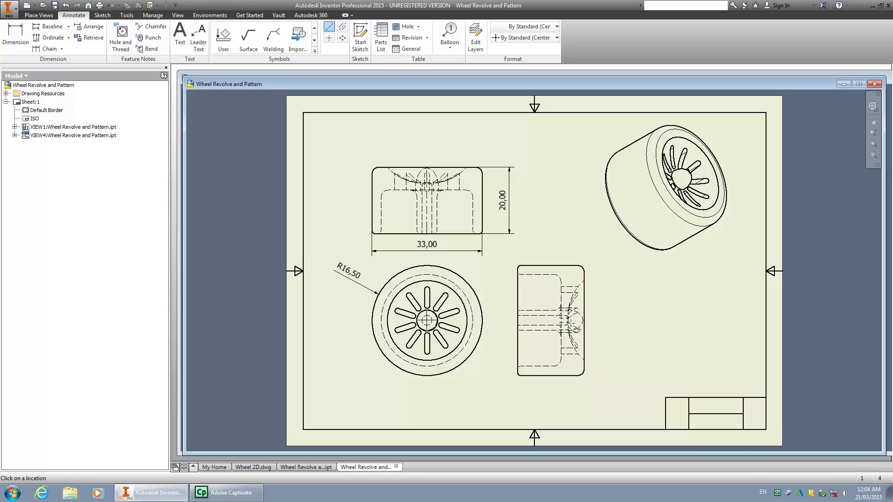
click(583, 321)
click(360, 320)
click(343, 30)
click(558, 266)
Edit the isometric view and apply the shaded display style to it.
click(39, 15)
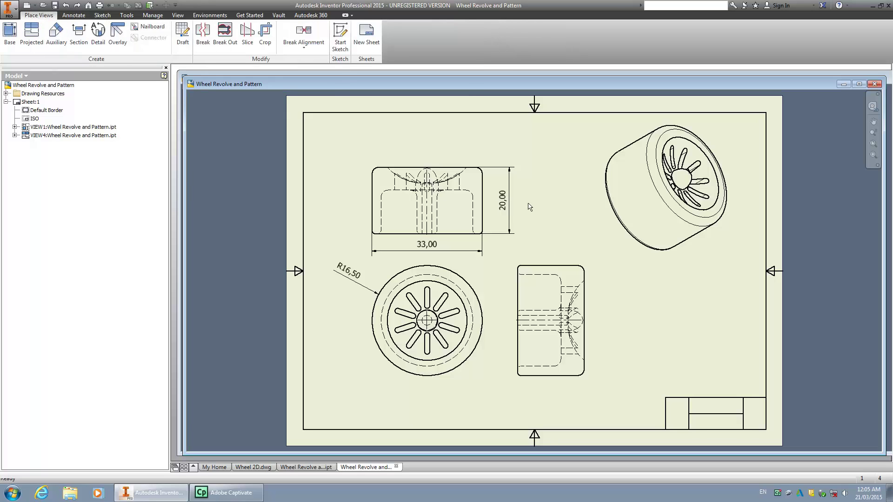
click(584, 197)
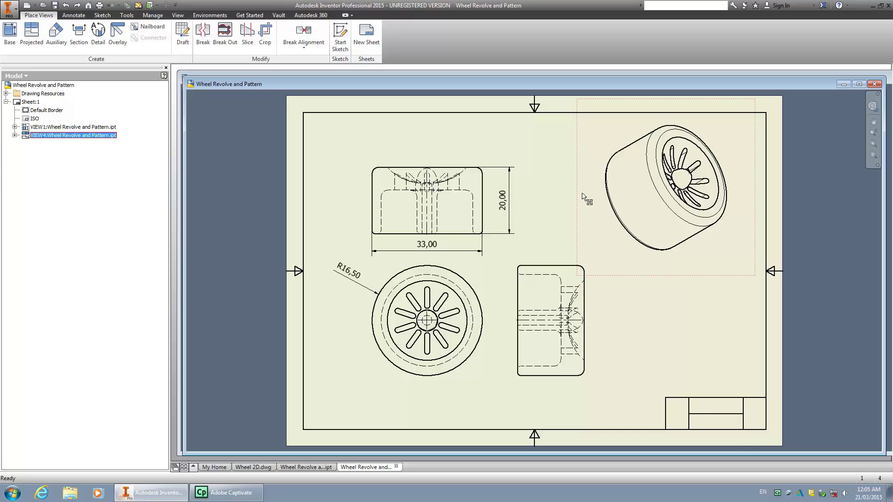
right_click(583, 197)
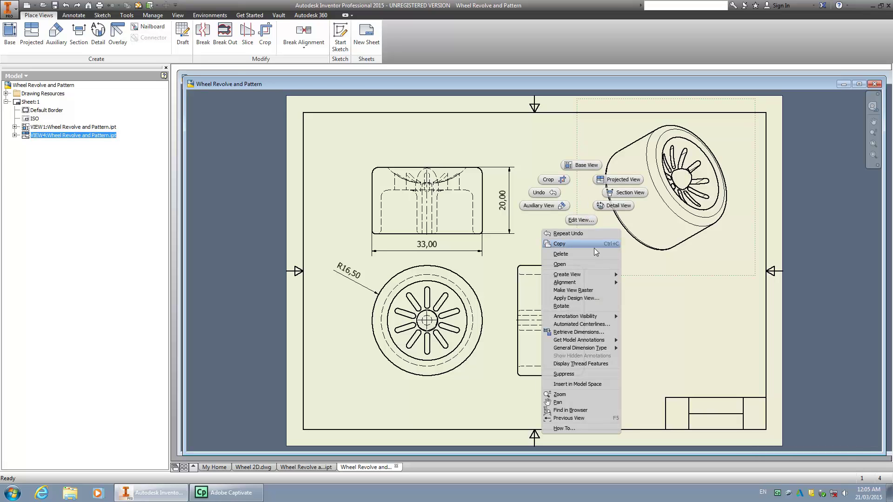
mouse_move(592, 321)
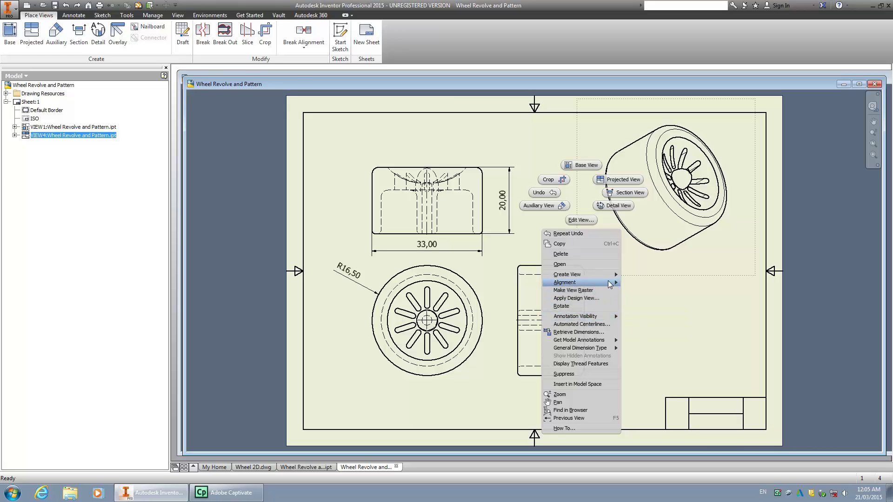
click(579, 222)
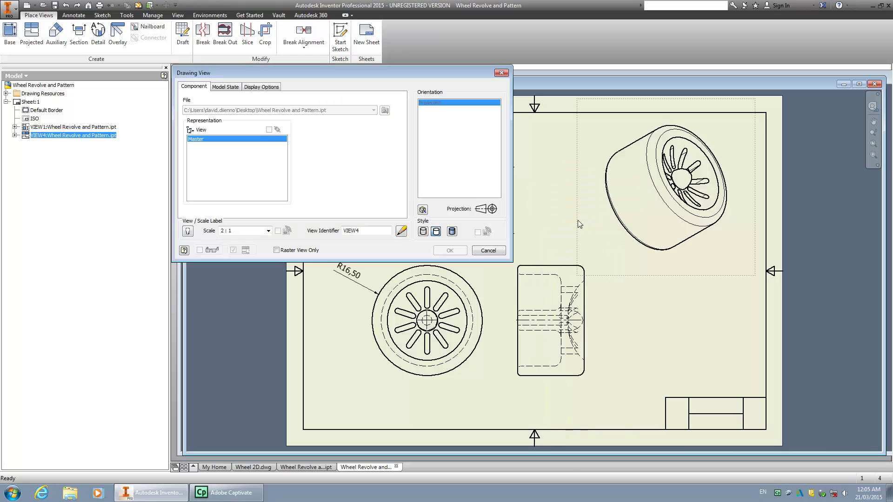
click(452, 233)
click(459, 251)
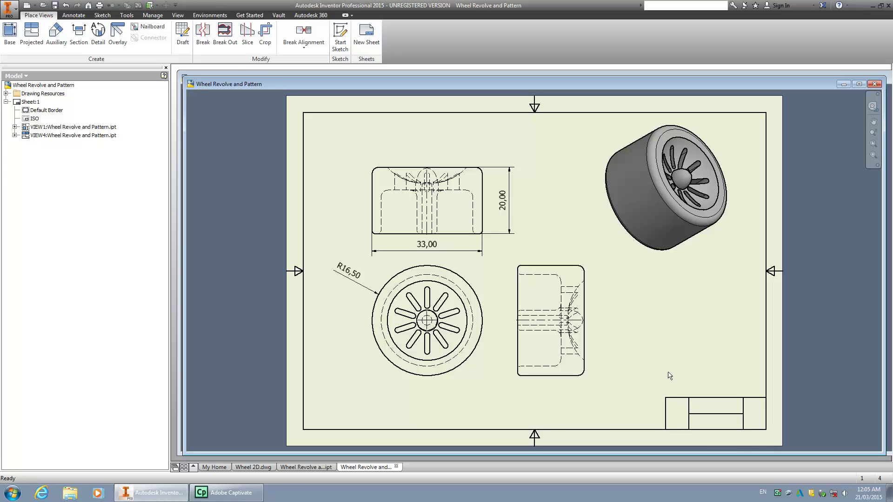
right_click(714, 404)
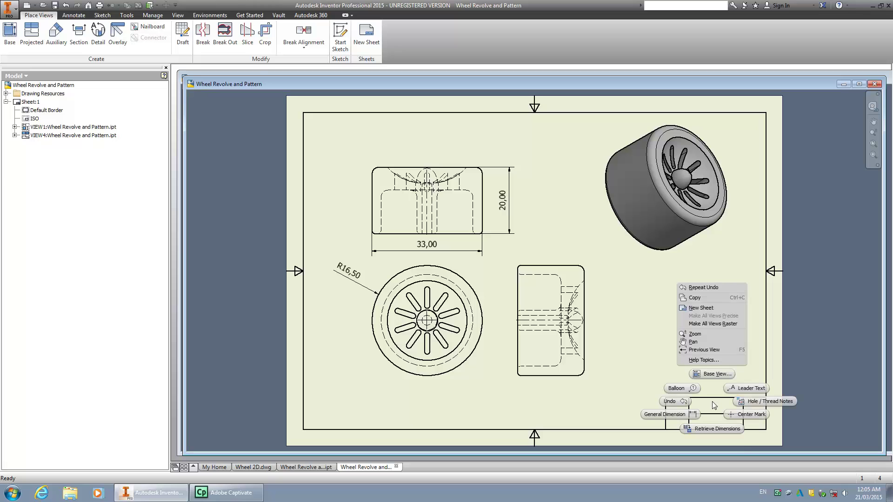
click(719, 376)
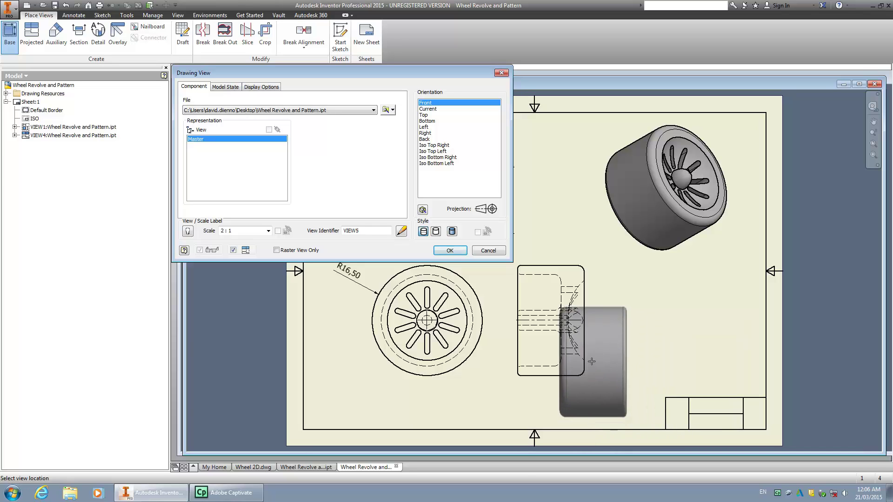
click(452, 251)
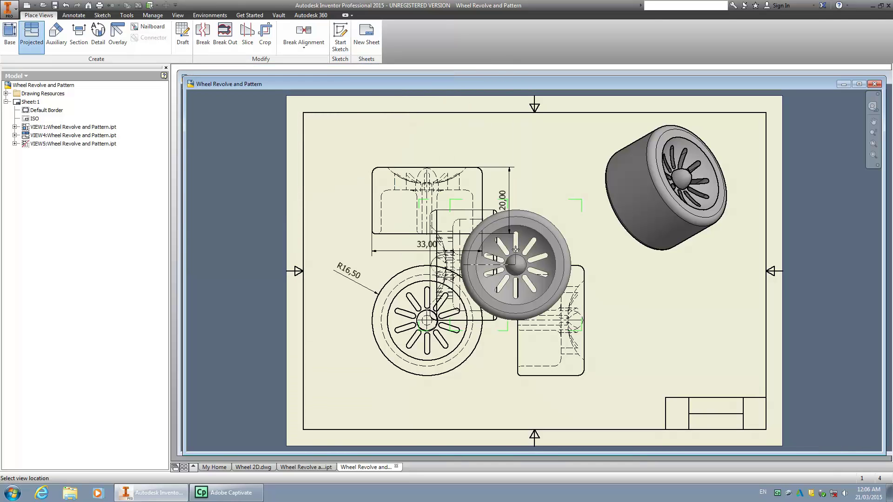
key(ctrl+z)
key(Escape)
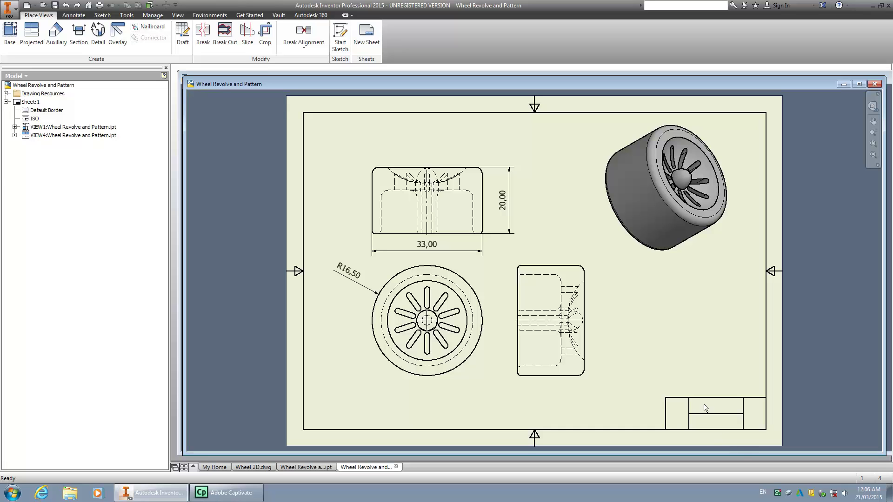
Edit the ISO title block's definition and add a text box with the author's surname in its upper middle cell.
right_click(24, 118)
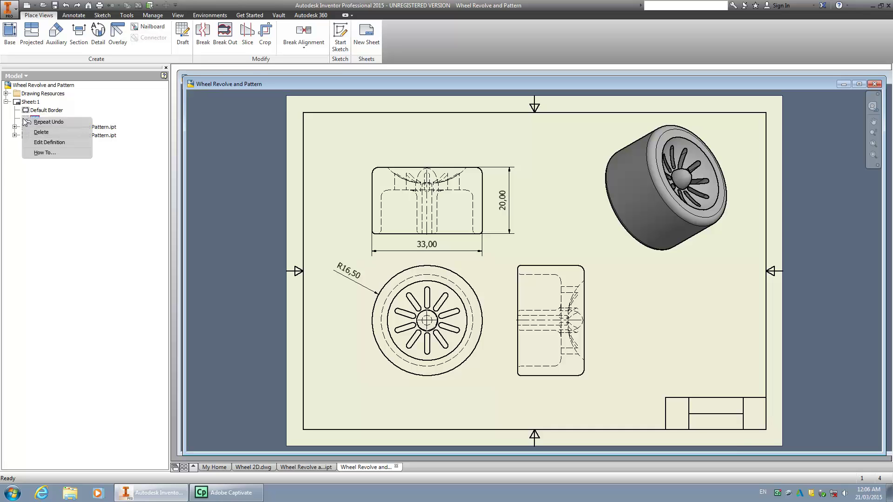
click(41, 142)
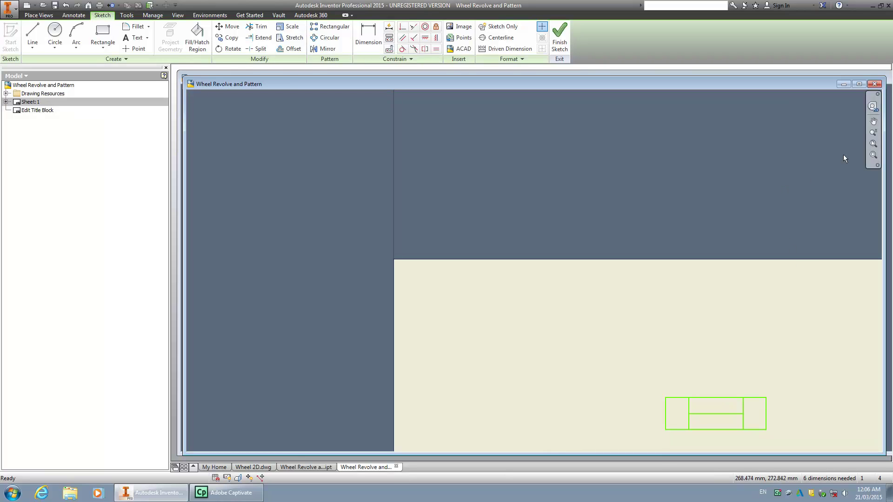
click(874, 145)
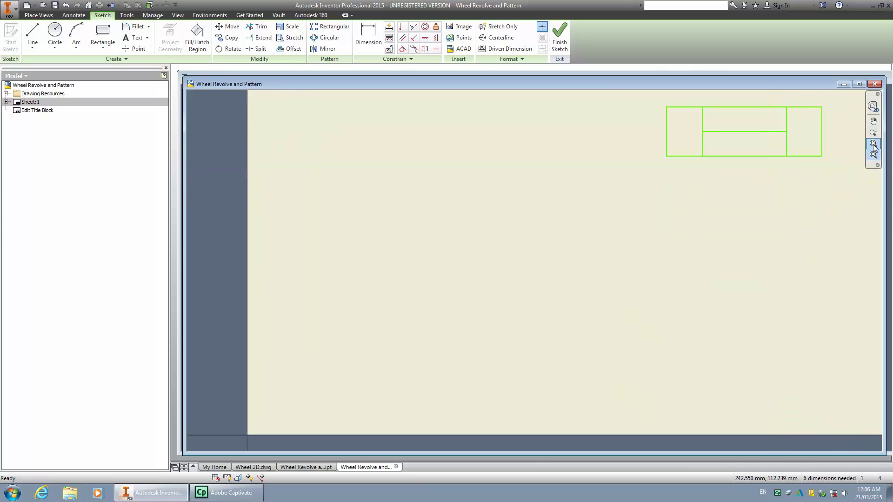
click(873, 122)
drag(813, 122, 541, 231)
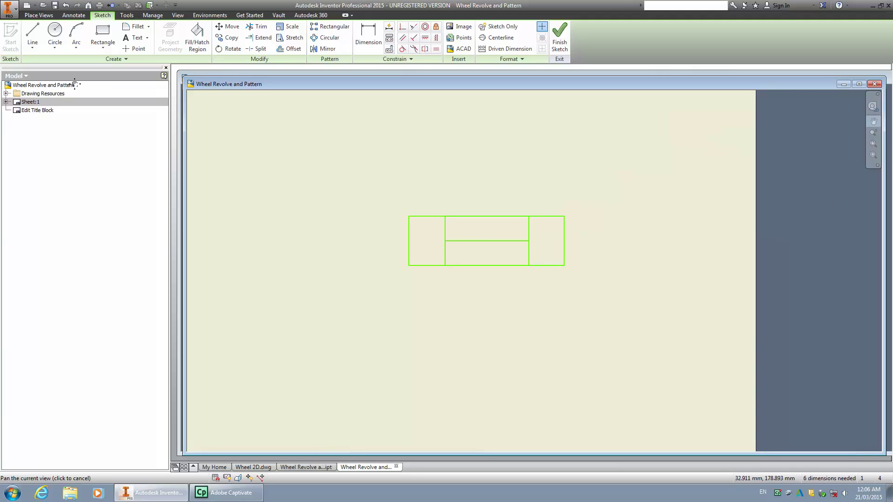
click(136, 38)
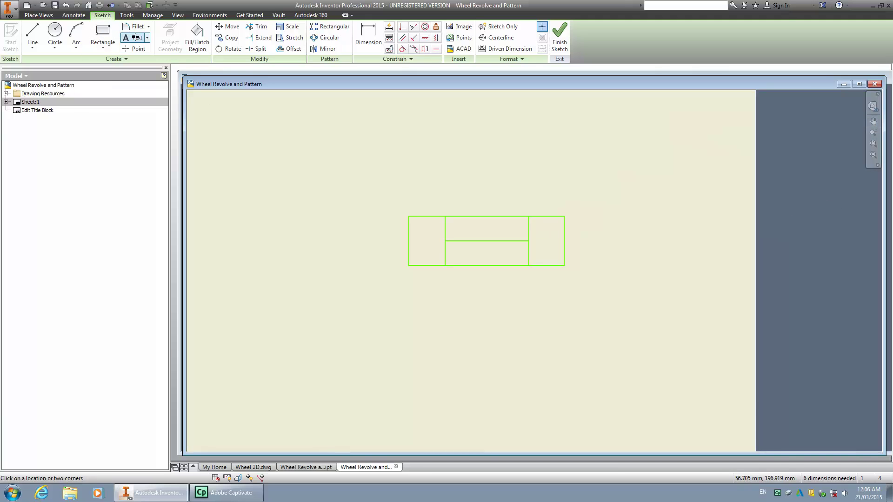
drag(451, 219, 519, 235)
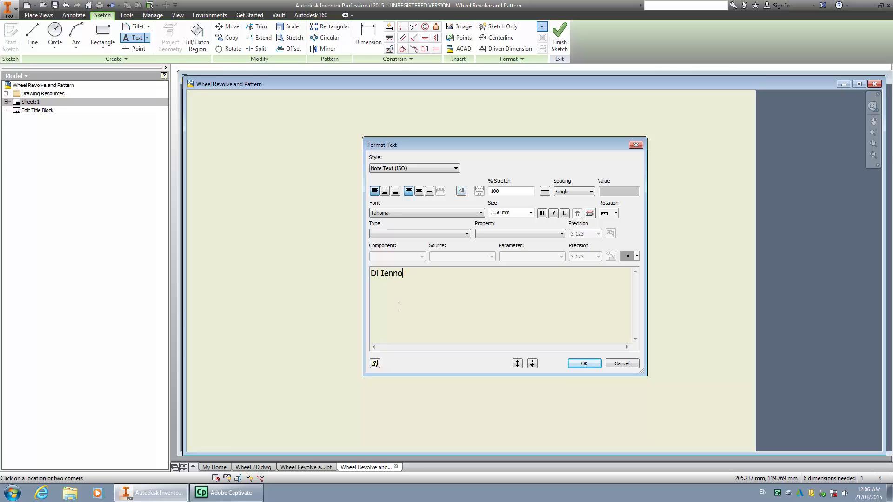
click(585, 364)
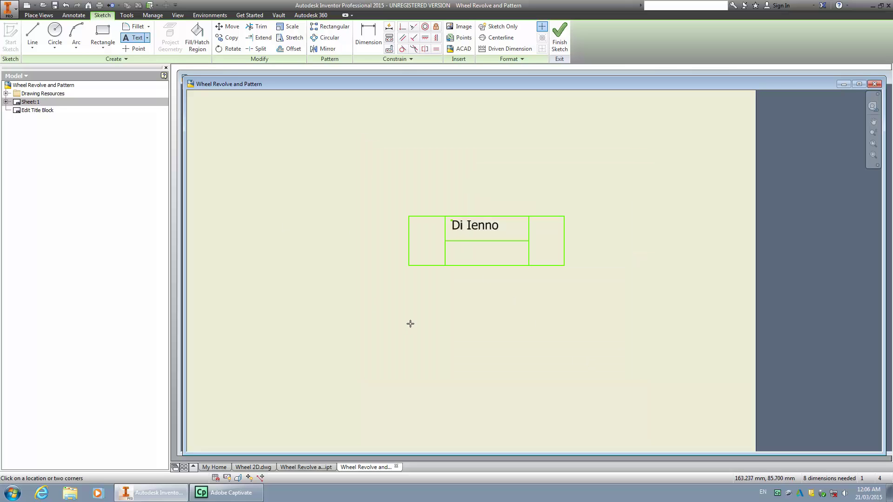
Finish the title block sketch and save the edits to the ISO title block.
click(558, 44)
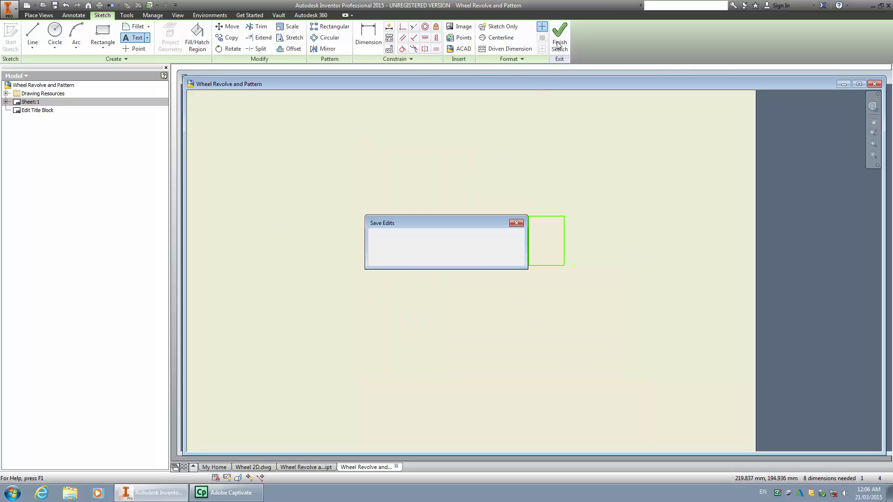
click(391, 258)
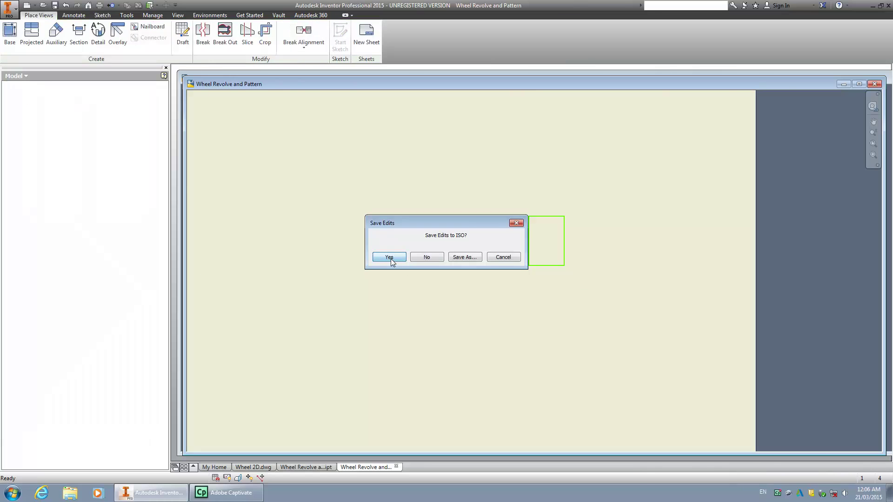
scroll(492, 298, down, 3)
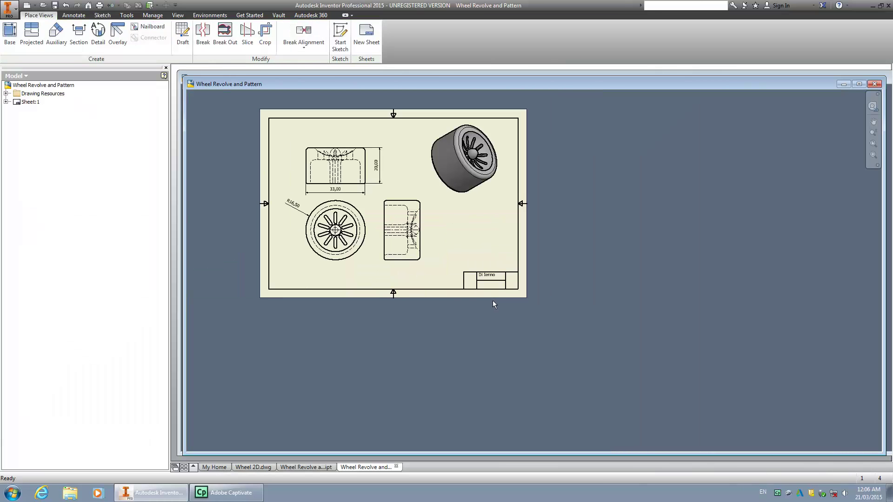